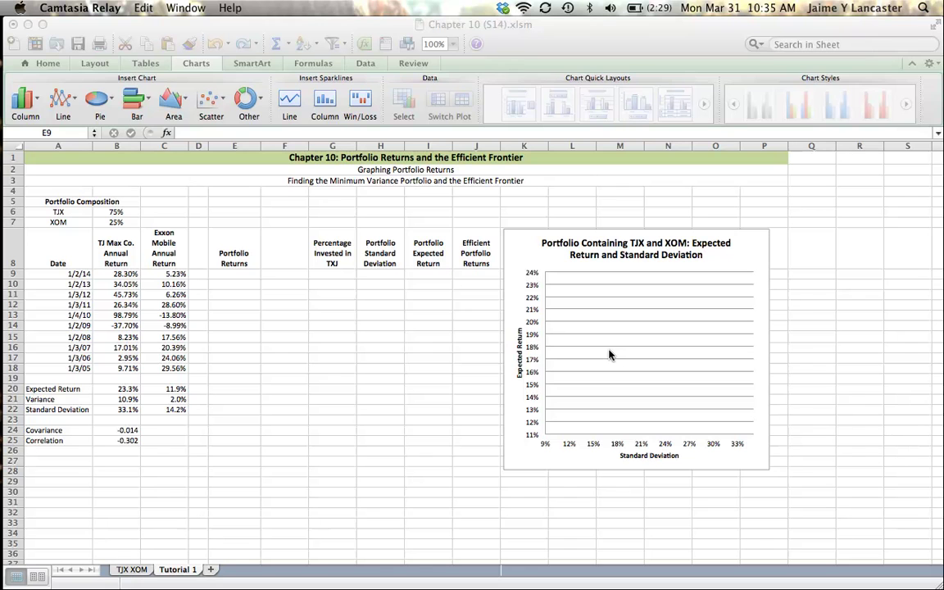
Step: Set the TJX weight in B6 to 50%, which makes the XOM weight 50%
click(117, 216)
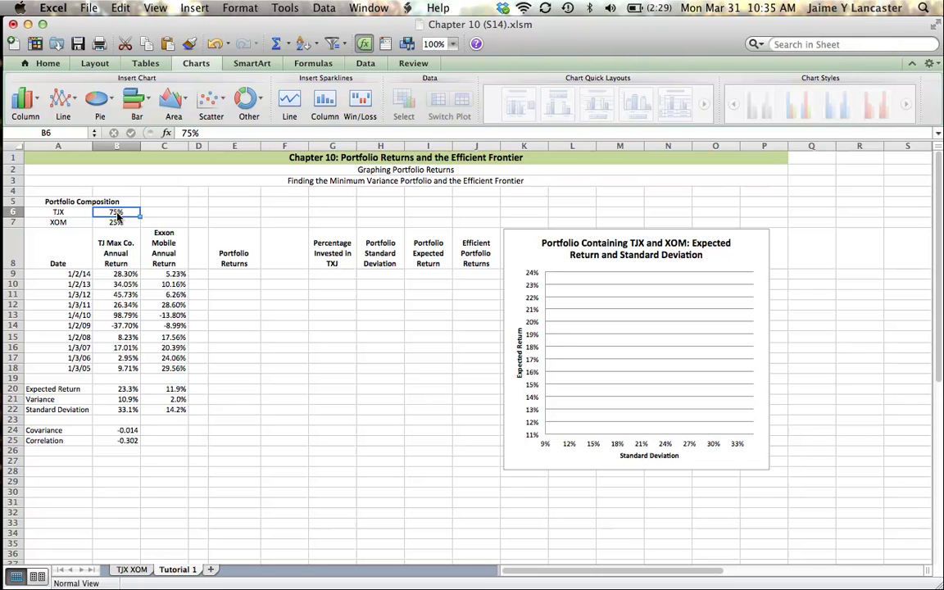
text(50%)
key(Return)
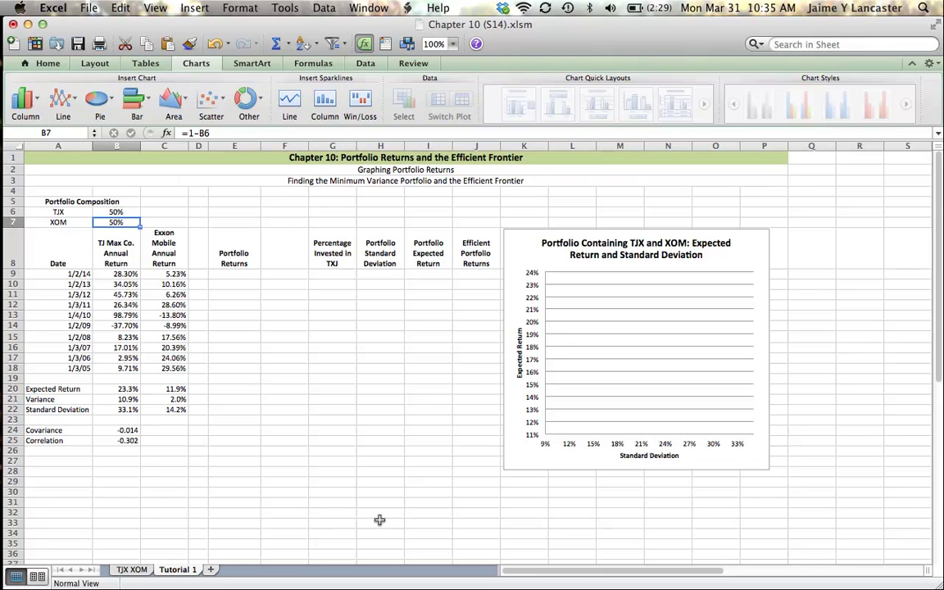
Step: Review the TJX/XOM labels and select the return dates and the annual returns data
click(62, 212)
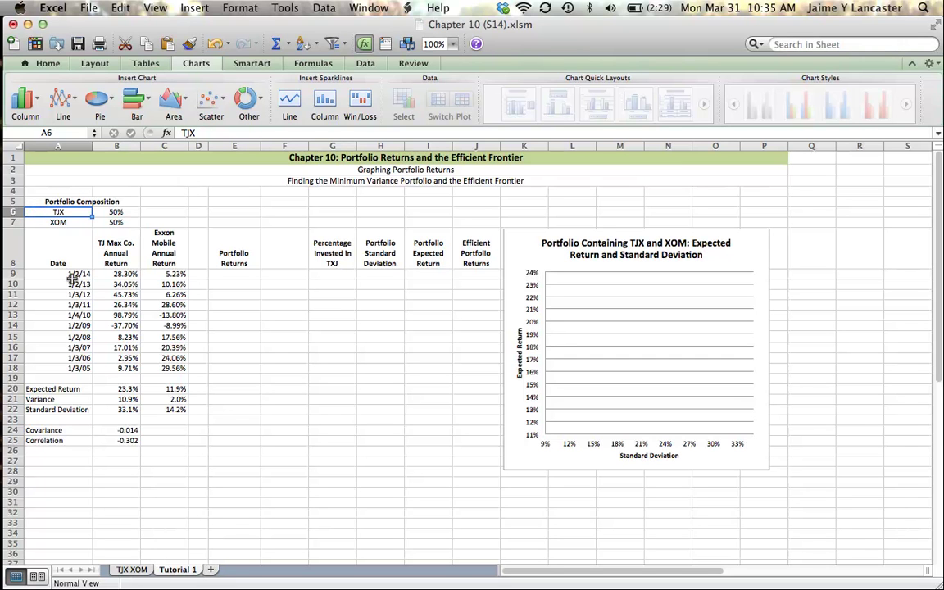
key(Down)
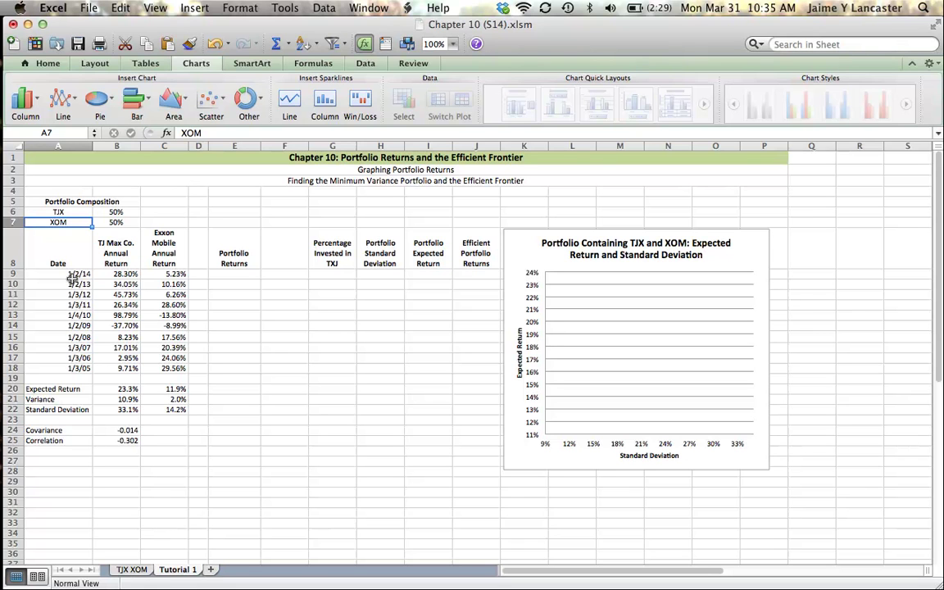
drag(77, 274, 75, 369)
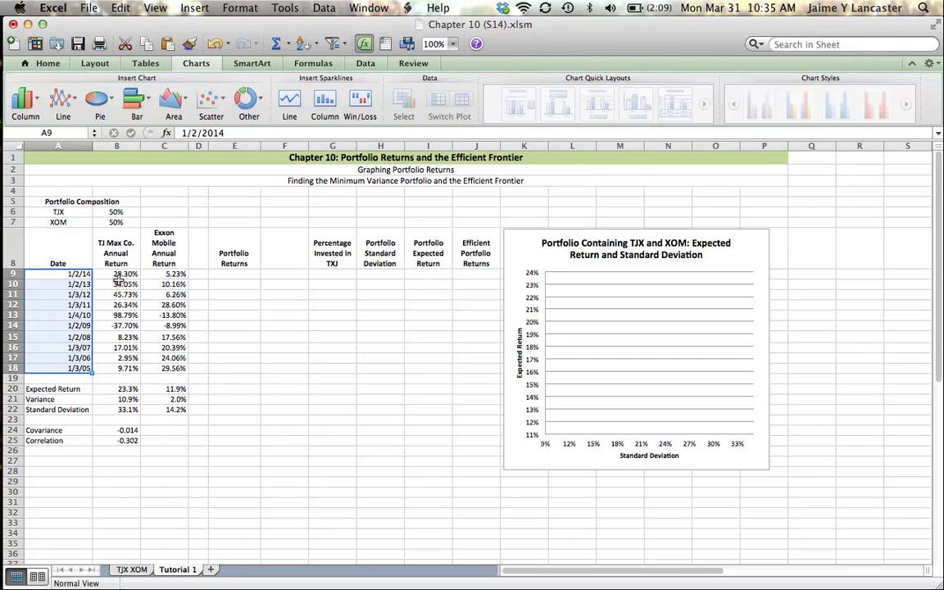
drag(123, 274, 173, 368)
double_click(273, 481)
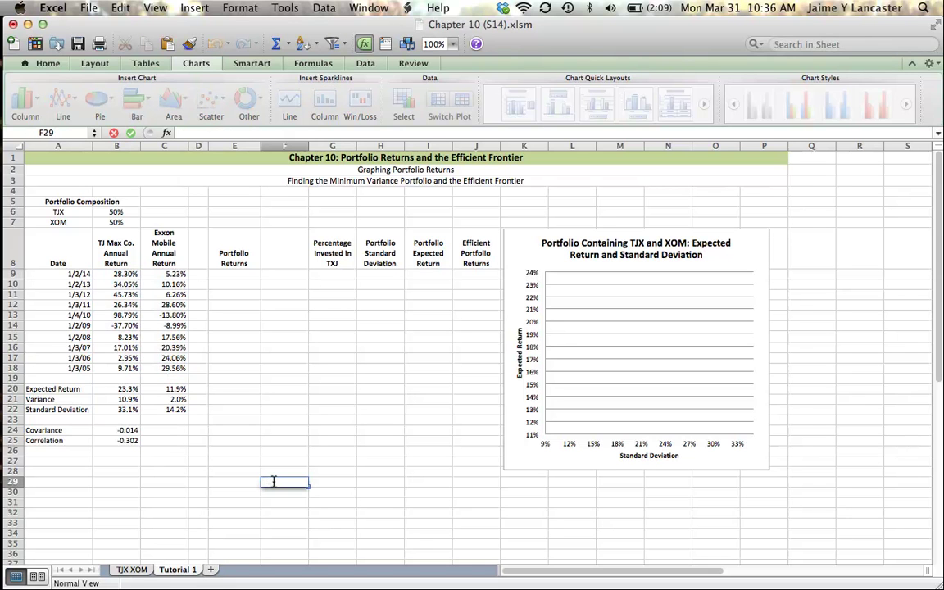
click(55, 389)
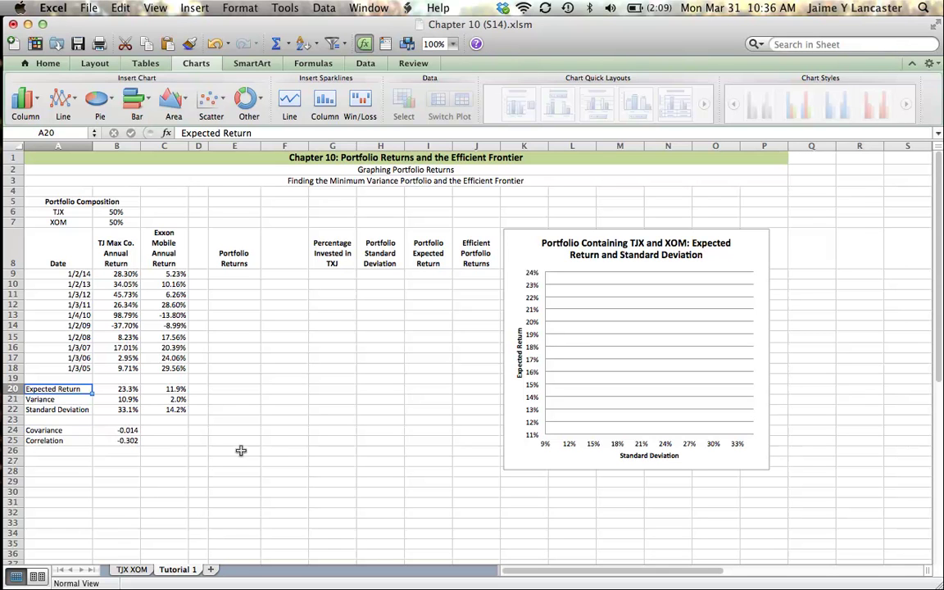
click(117, 388)
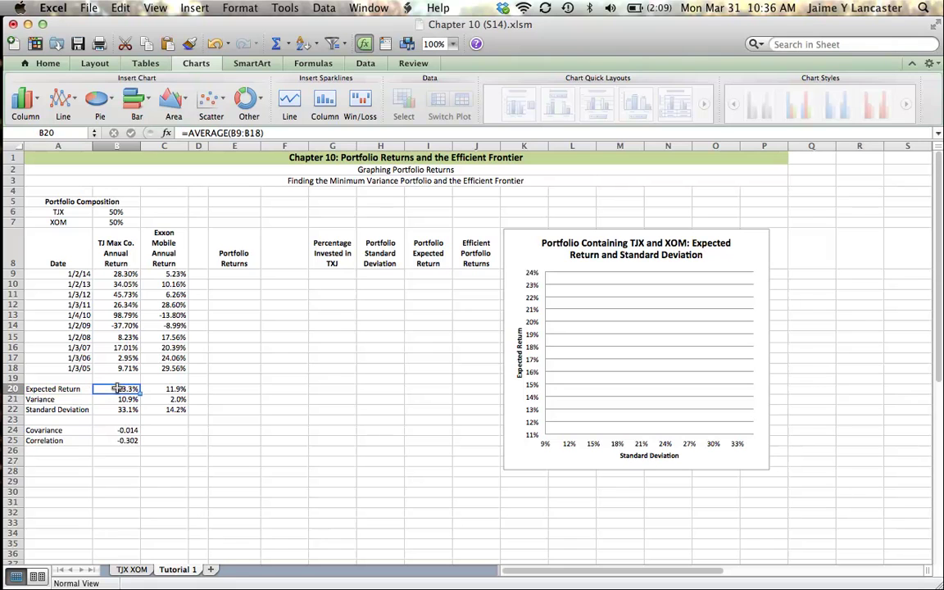
double_click(117, 389)
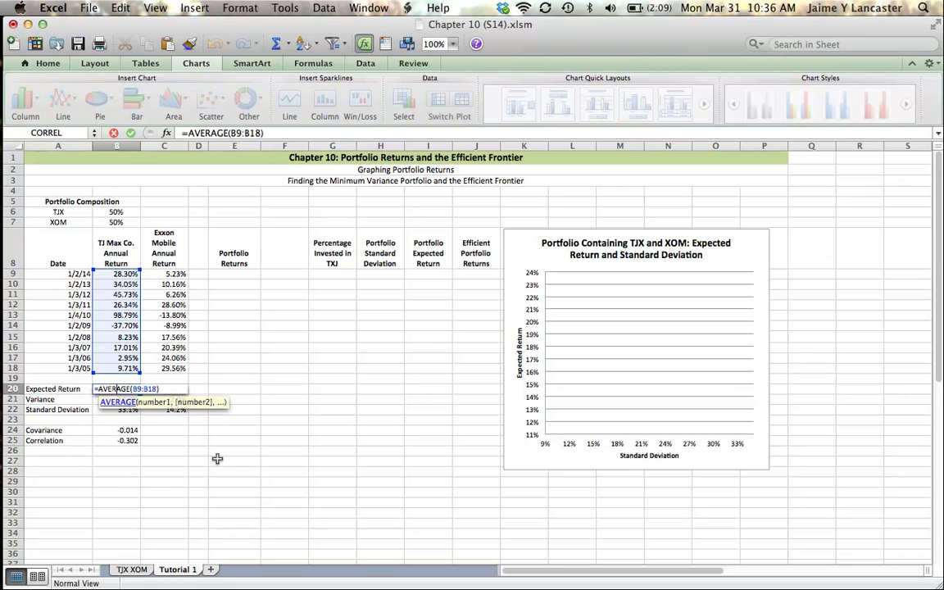
key(Return)
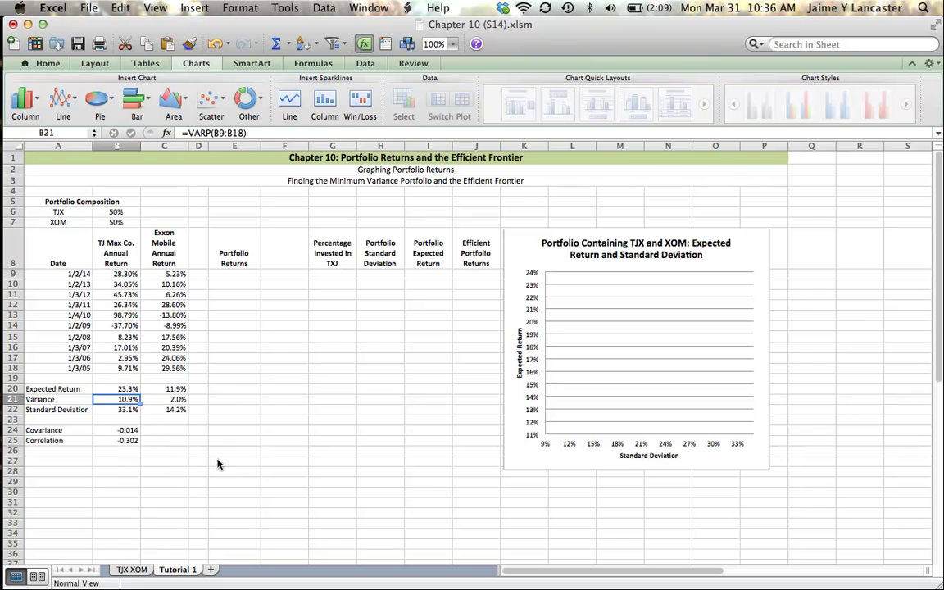
click(120, 389)
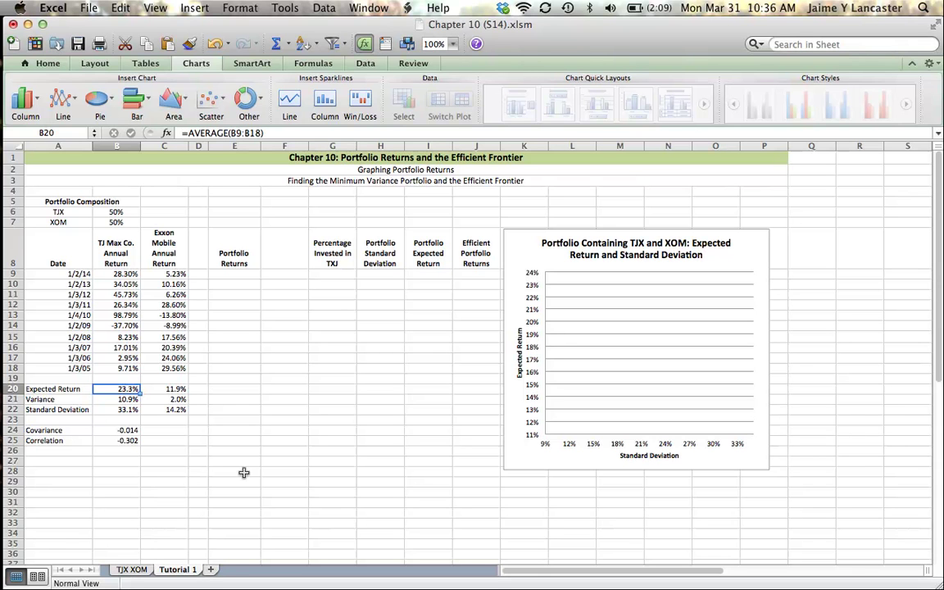
key(Right)
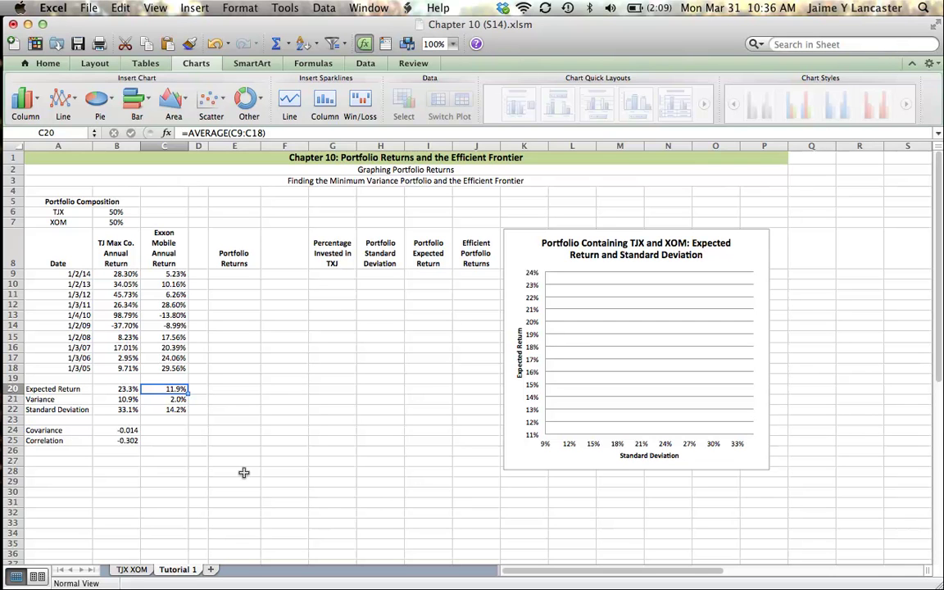
click(124, 399)
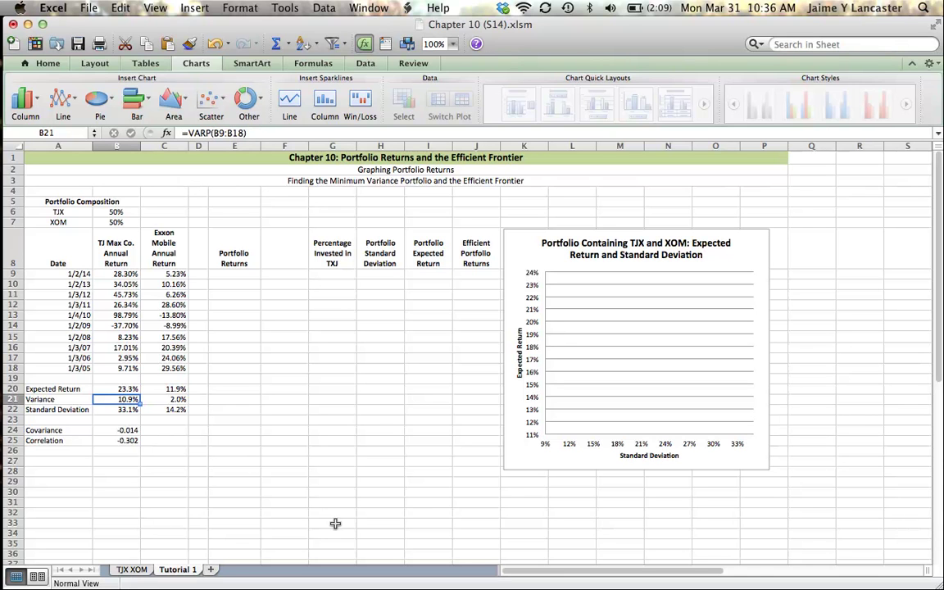
click(115, 409)
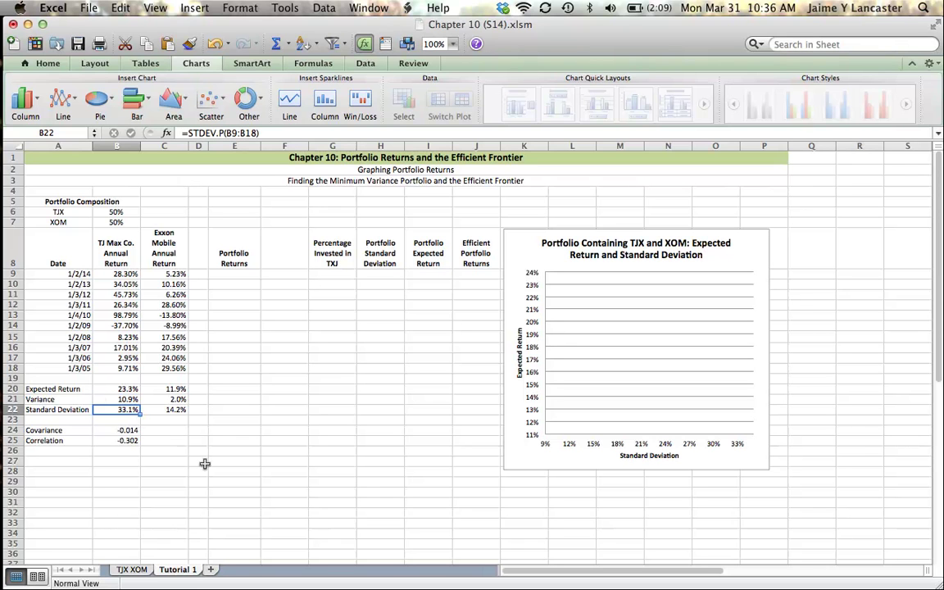
click(175, 399)
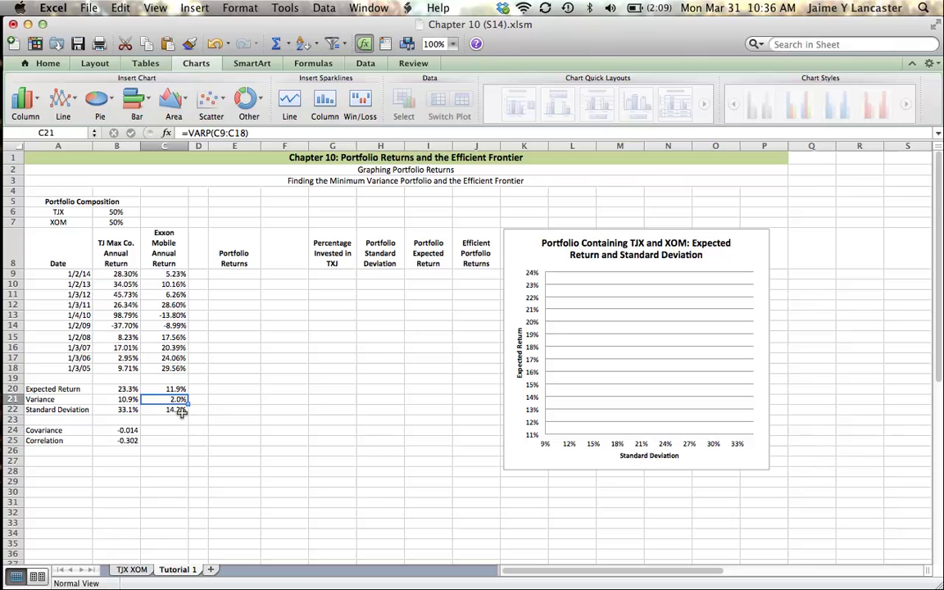
click(113, 411)
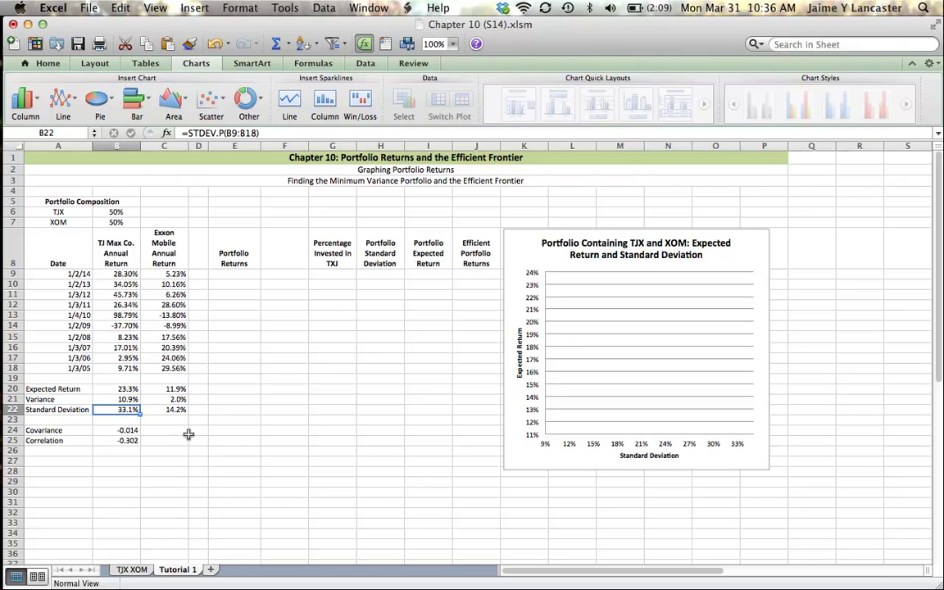
click(174, 410)
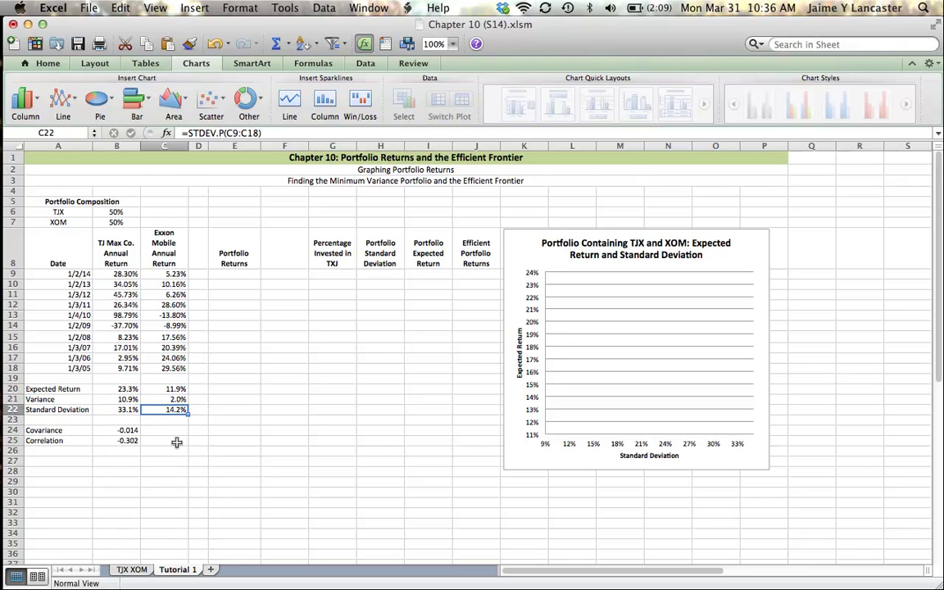
click(119, 388)
click(156, 389)
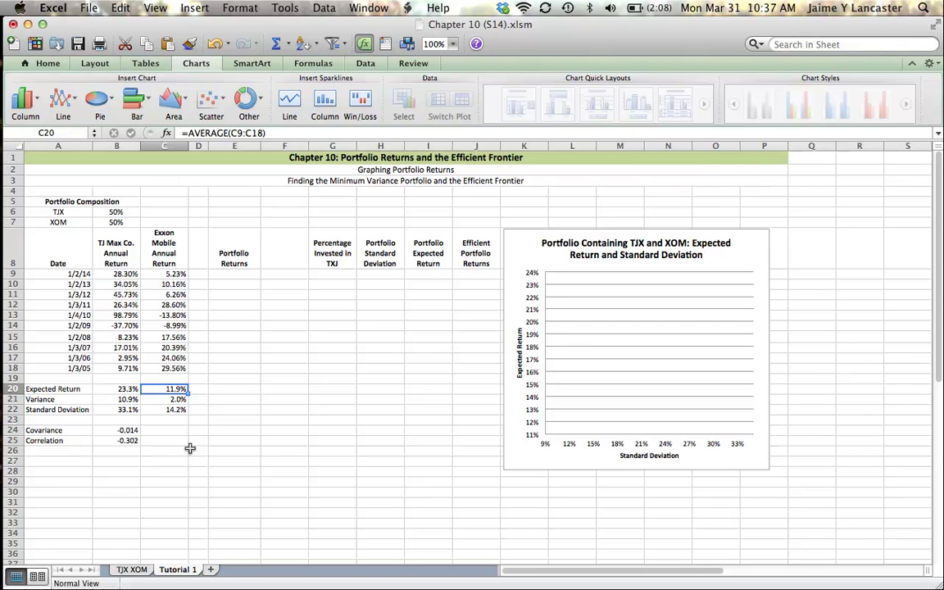
click(137, 464)
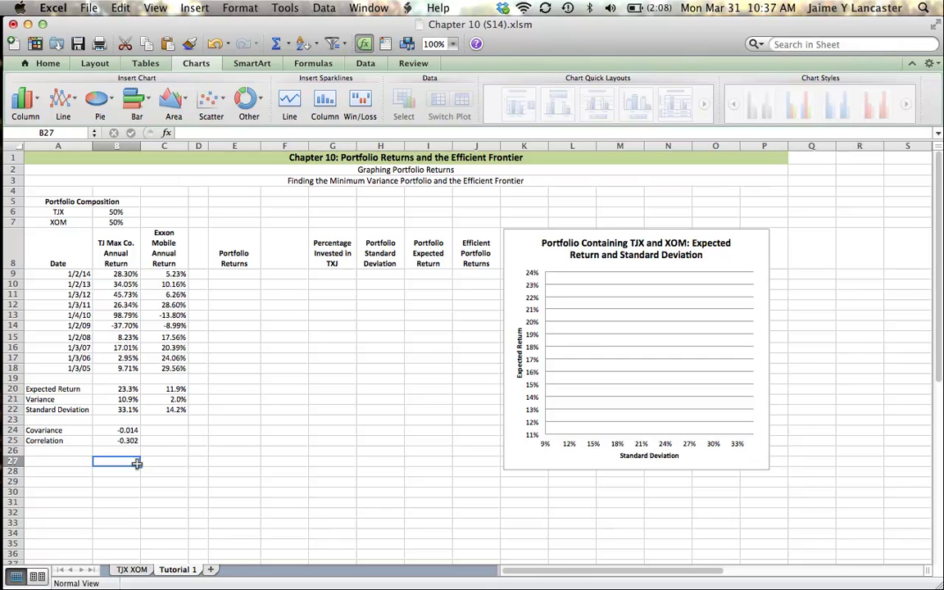
drag(126, 430, 125, 441)
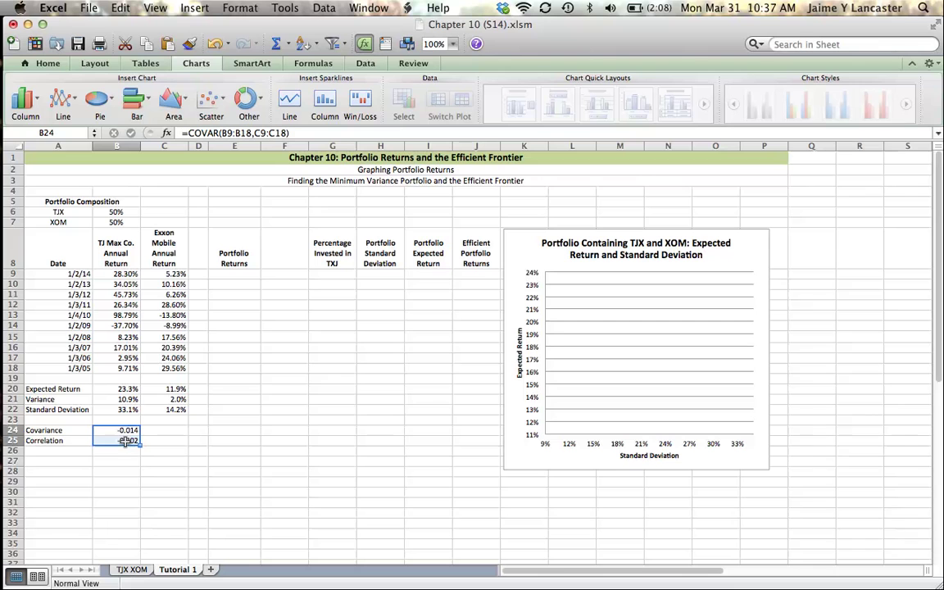
click(179, 483)
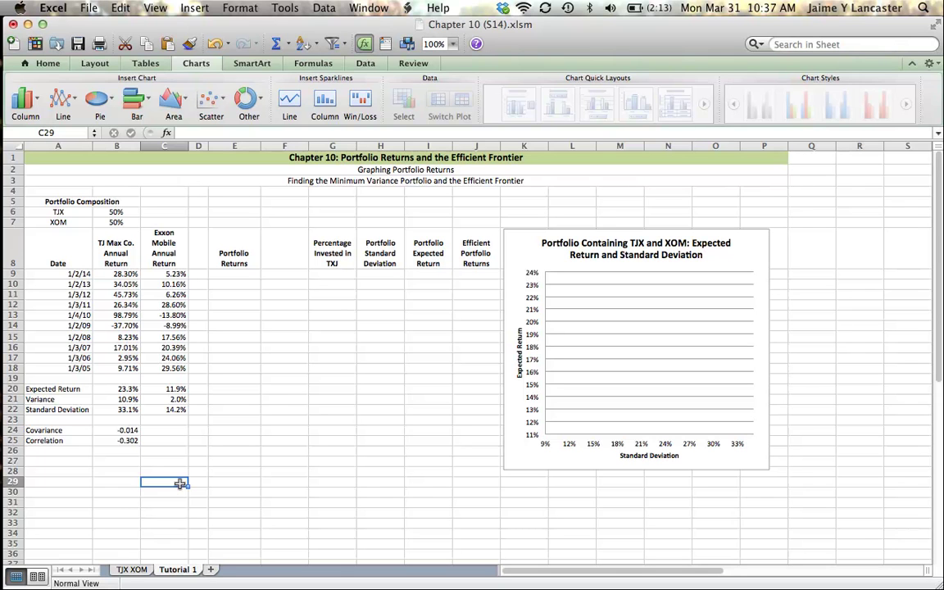
Step: Compare B6 with B7's formula, then set the TJX weight to 25%
click(118, 211)
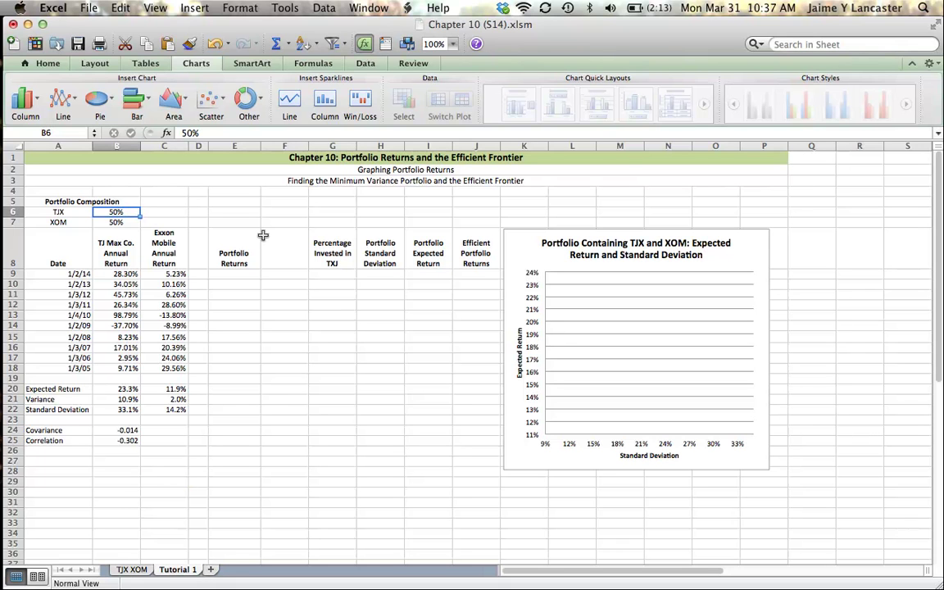
key(Down)
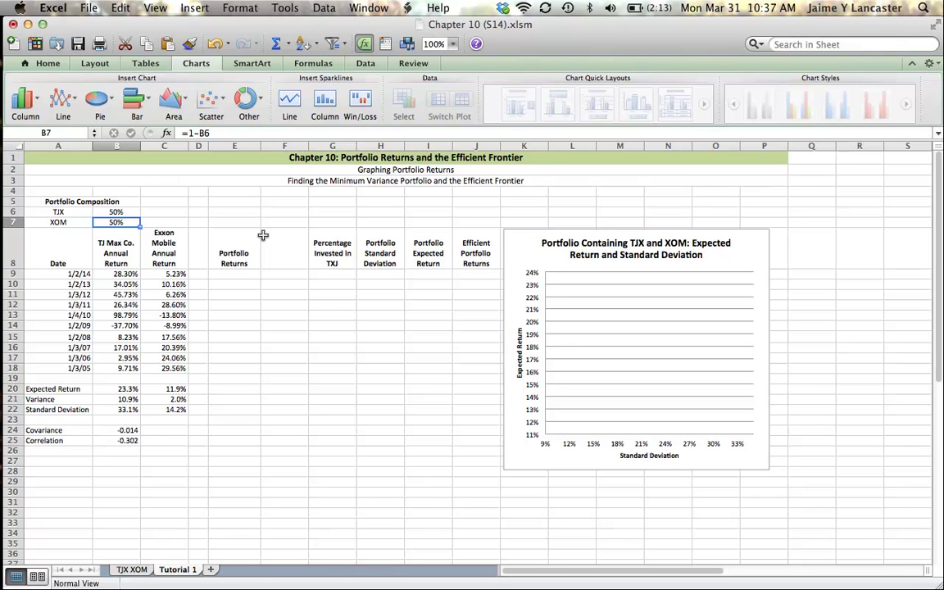
key(Up)
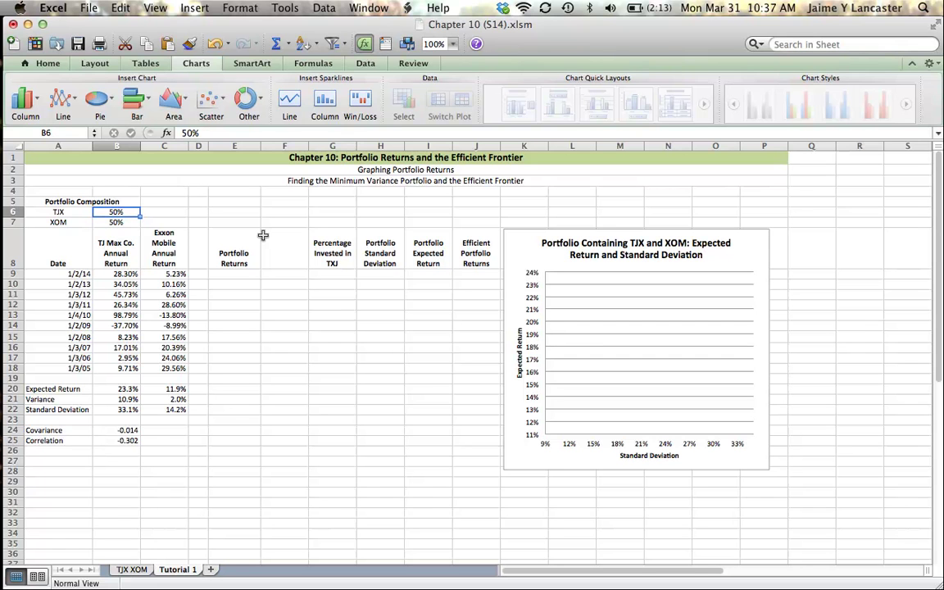
key(Down)
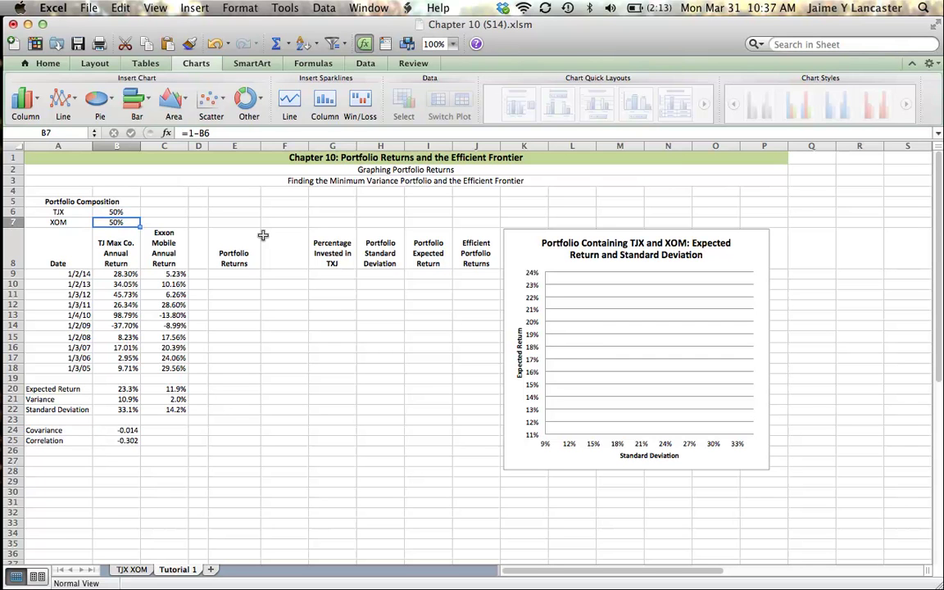
key(Up)
text(25%)
key(Return)
Step: Try TJX weights of 50%, 75% and back to 50%, watching XOM adjust
key(Up)
text(50%)
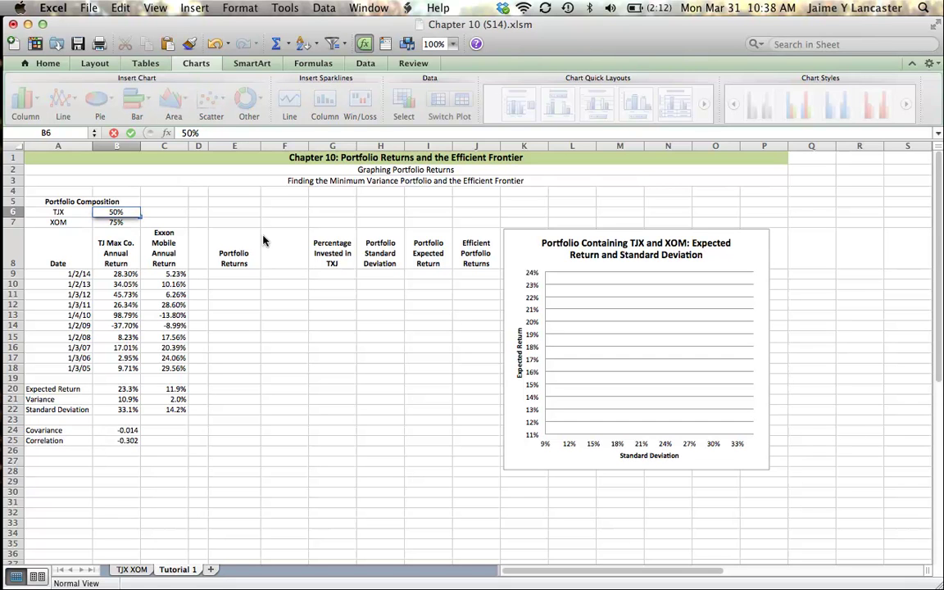
key(Return)
key(Up)
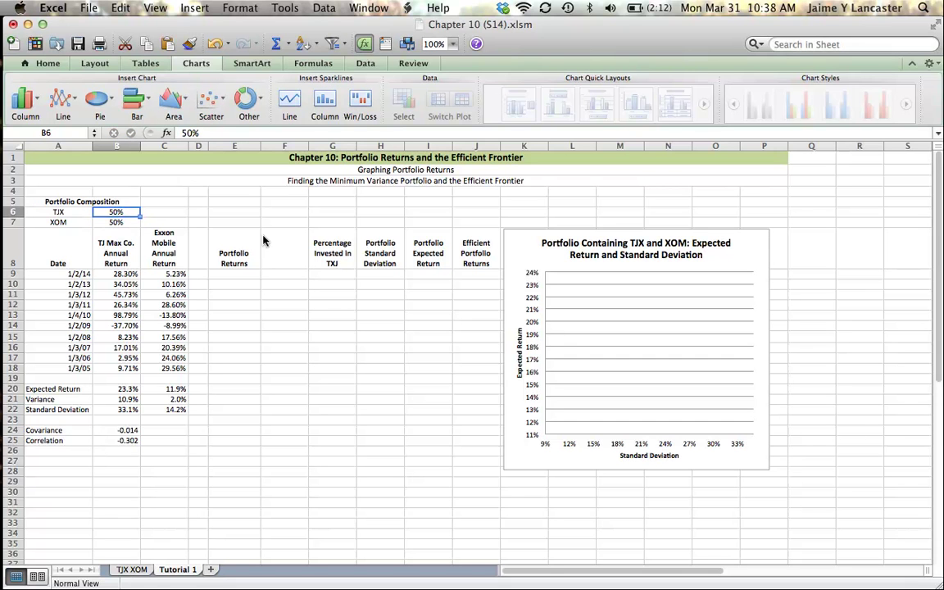
text(75)
key(Return)
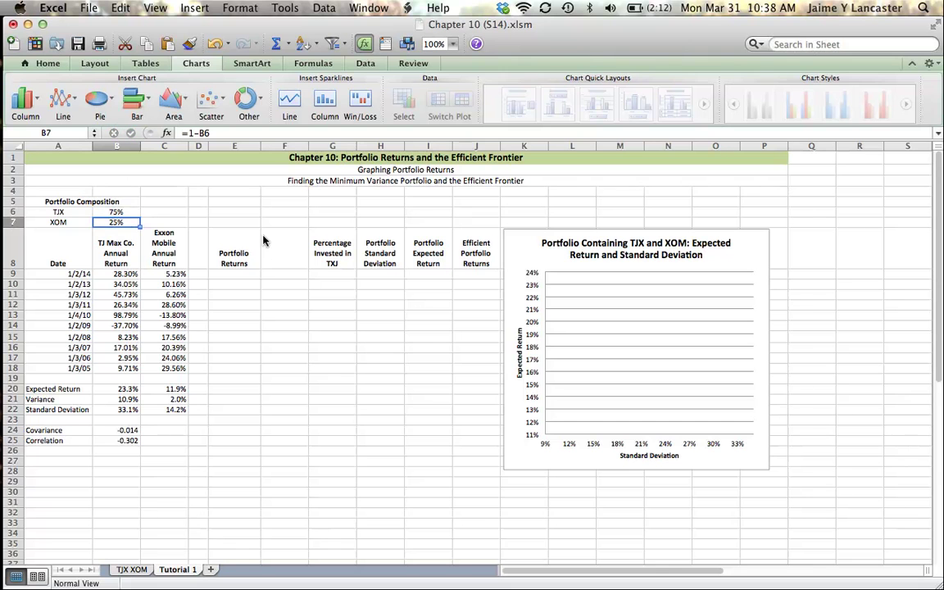
key(Up)
text(50)
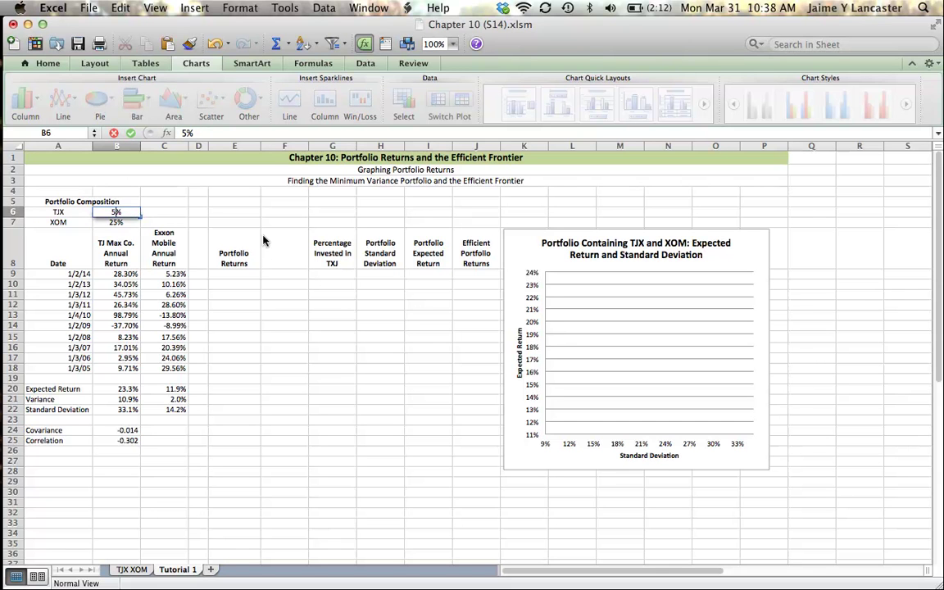
key(Return)
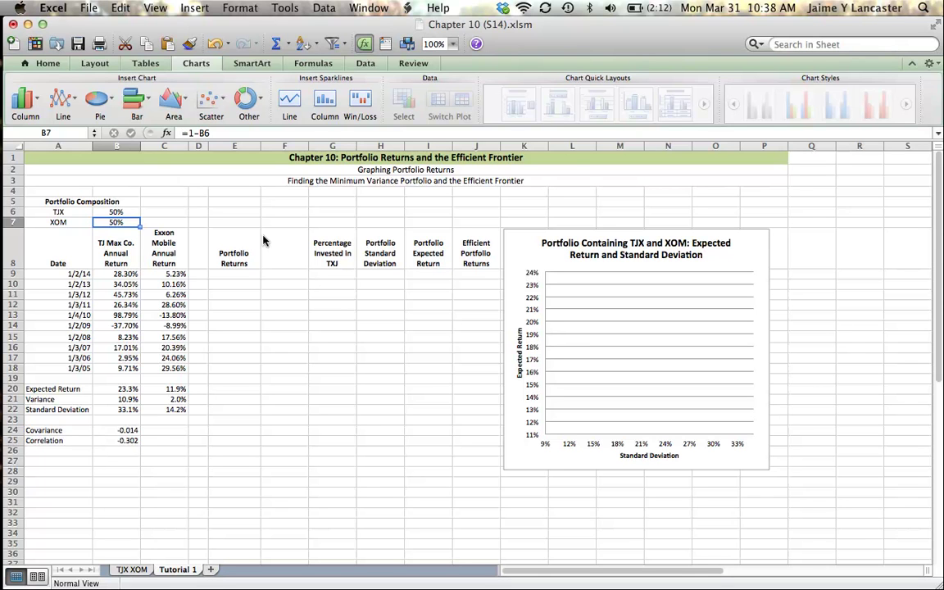
Step: Inspect the XOM weight formula =1-B6 with TJX left at 50%
key(Up)
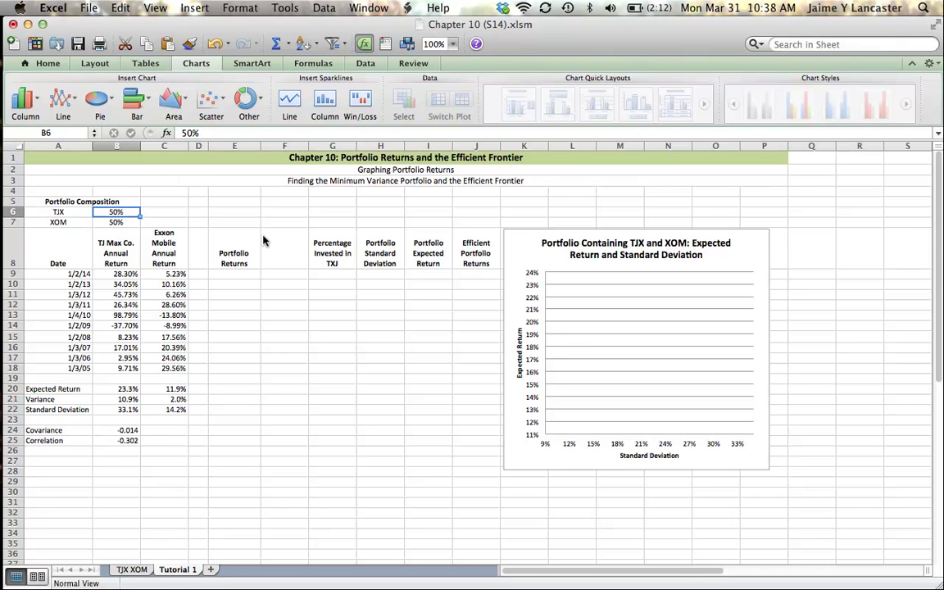
click(111, 222)
click(112, 212)
click(114, 222)
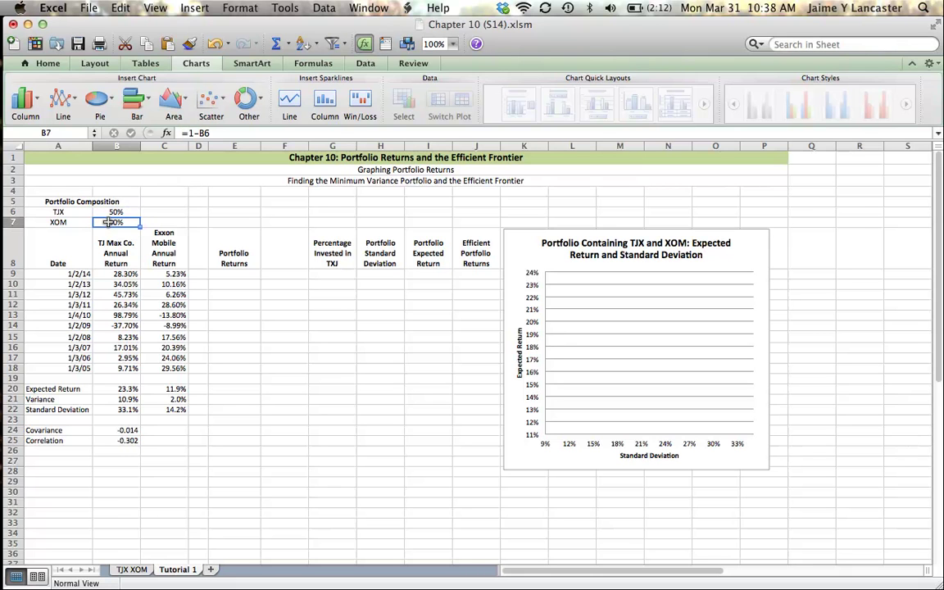
click(233, 274)
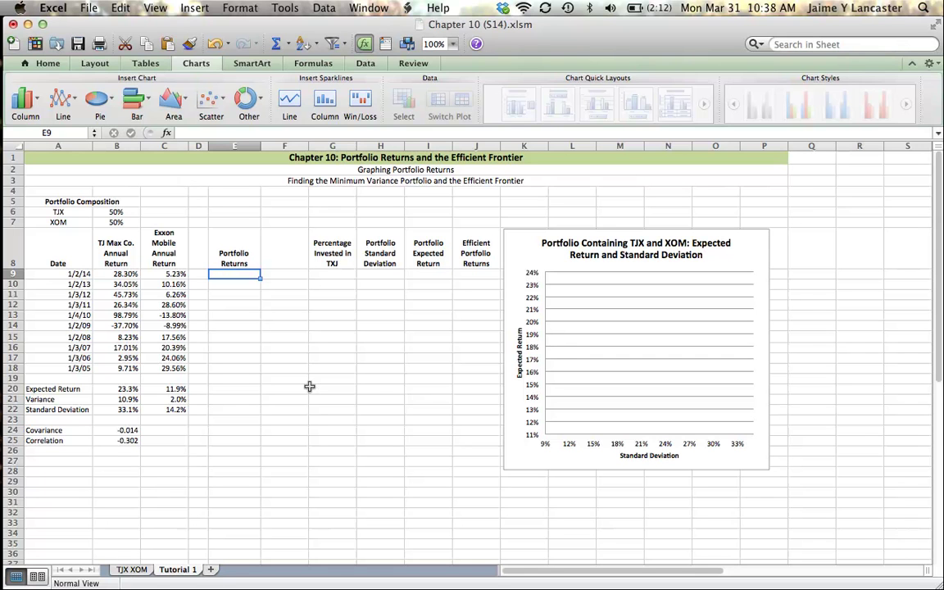
Step: Enter a portfolio return formula in E9 using absolute references to $B$6 and $B$7
text(=)
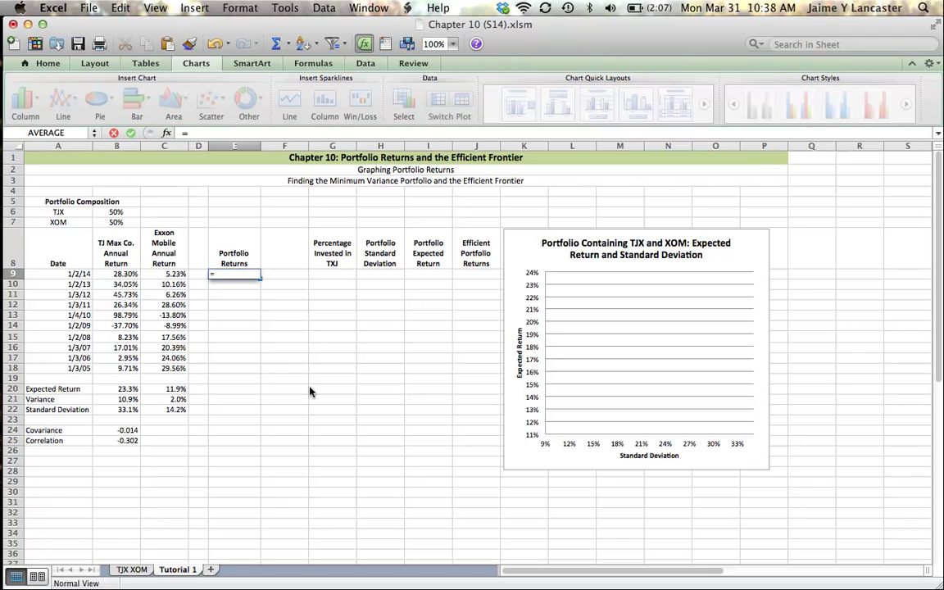
click(115, 211)
key(super+t)
text(*)
click(113, 274)
text(+)
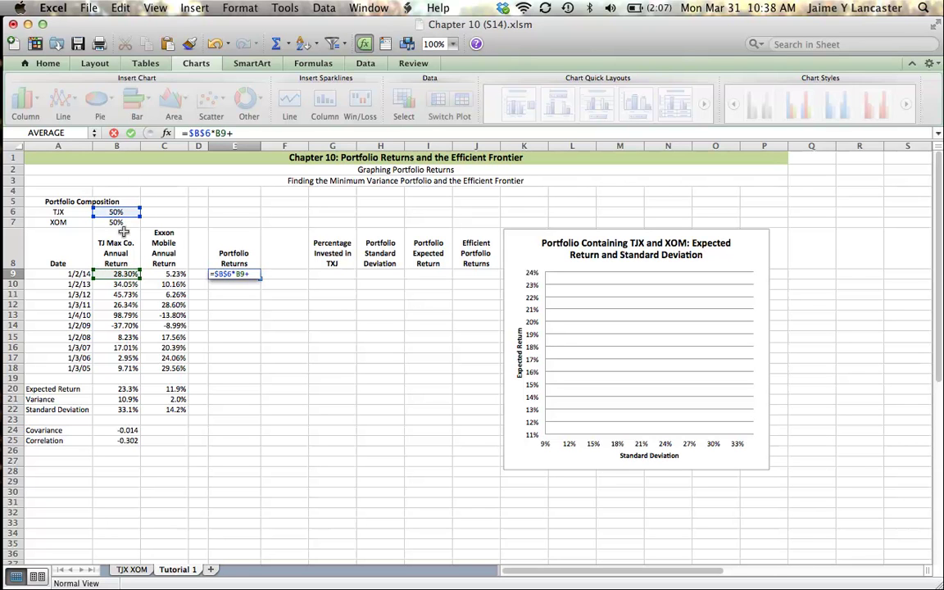
click(117, 222)
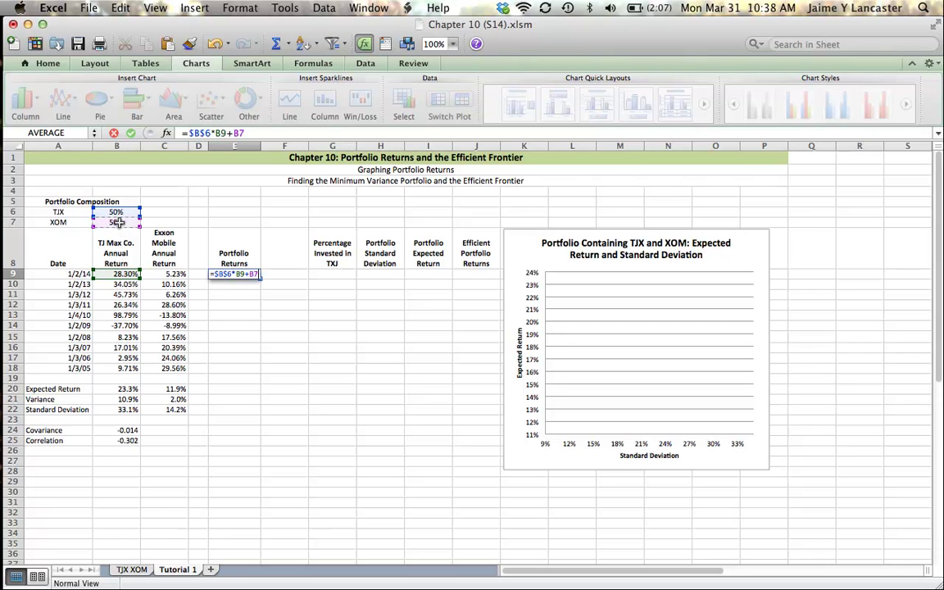
key(super+t)
text(+)
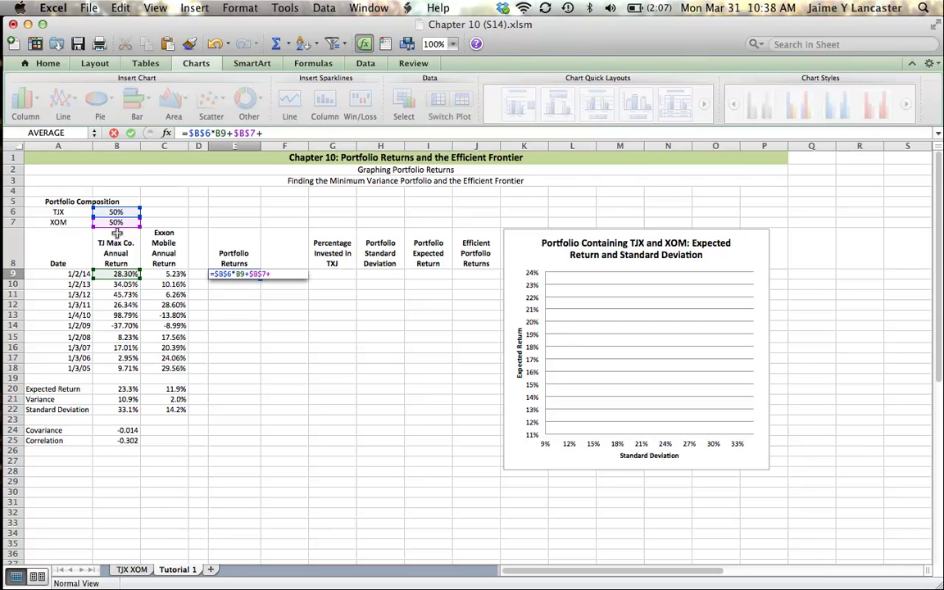
click(174, 274)
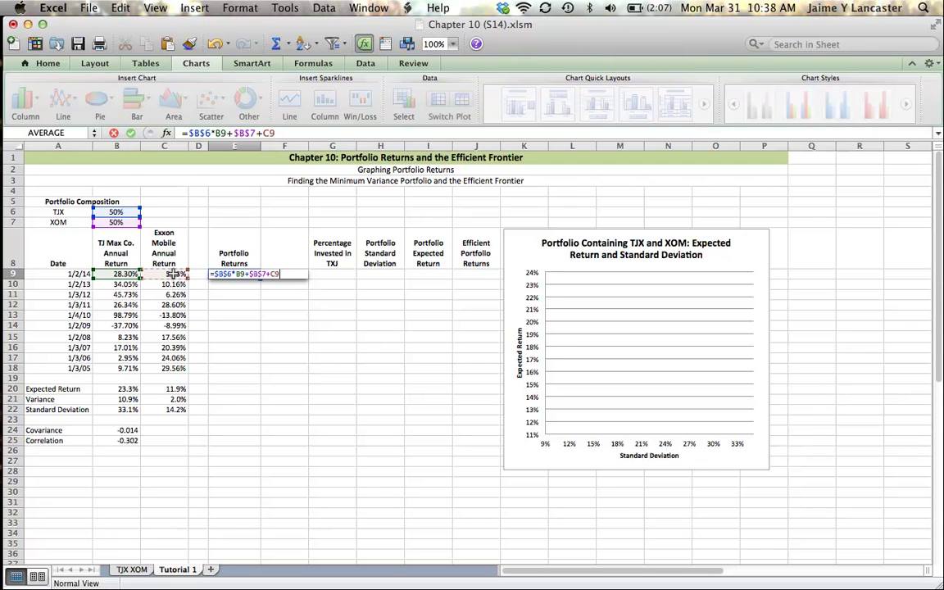
key(Return)
Step: Fill the E9 formula down to E18 and format the returns as percentages with one decimal
click(244, 275)
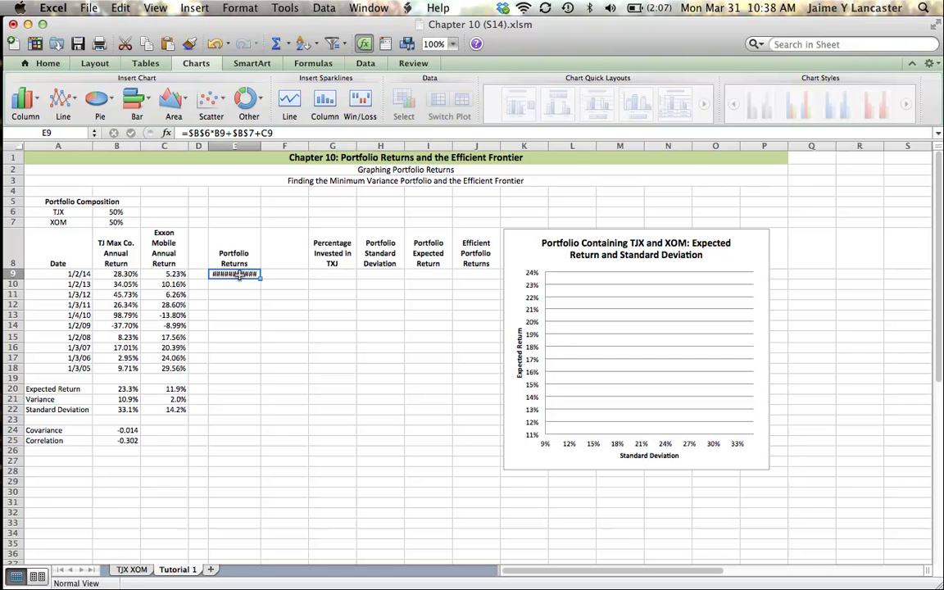
click(261, 282)
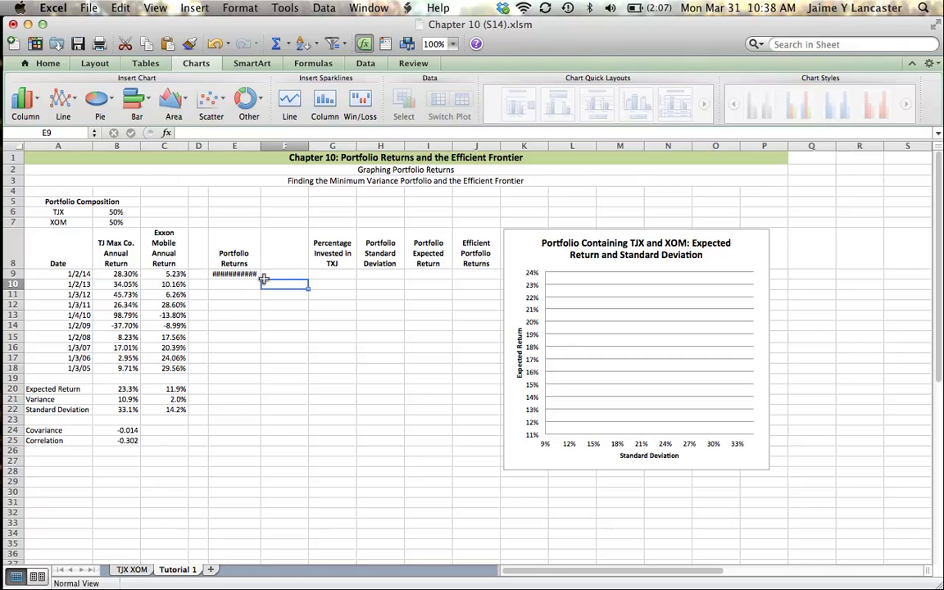
click(246, 274)
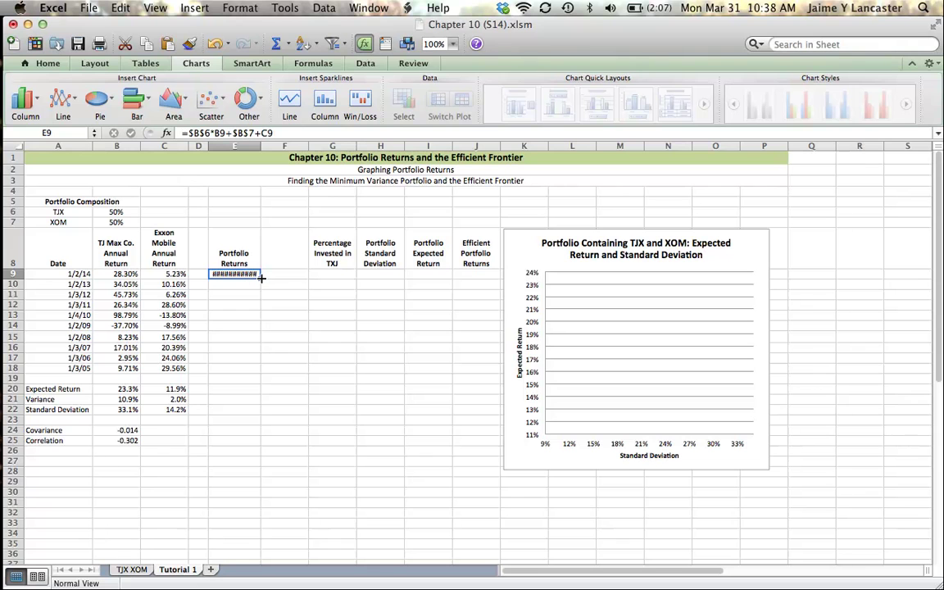
drag(261, 278, 258, 373)
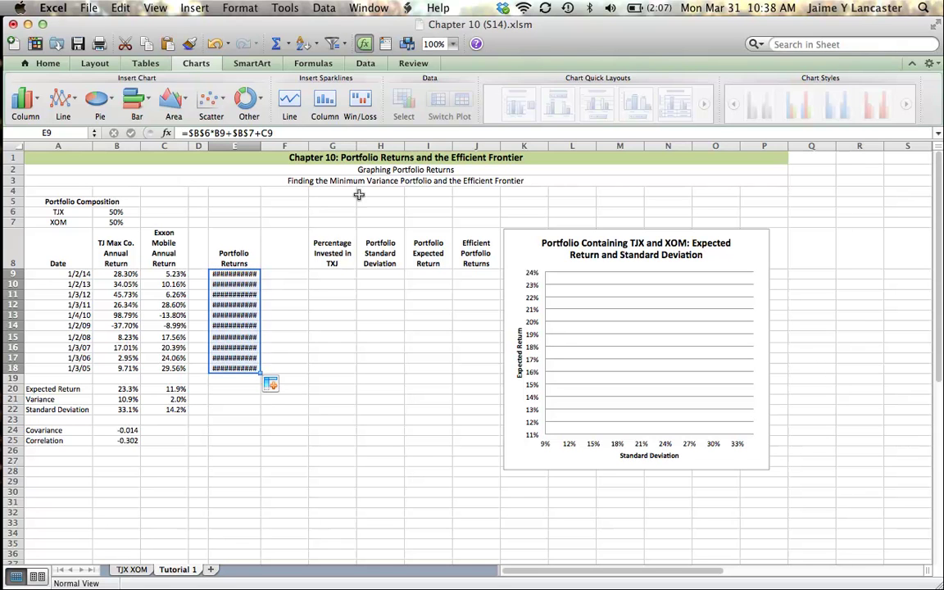
click(45, 64)
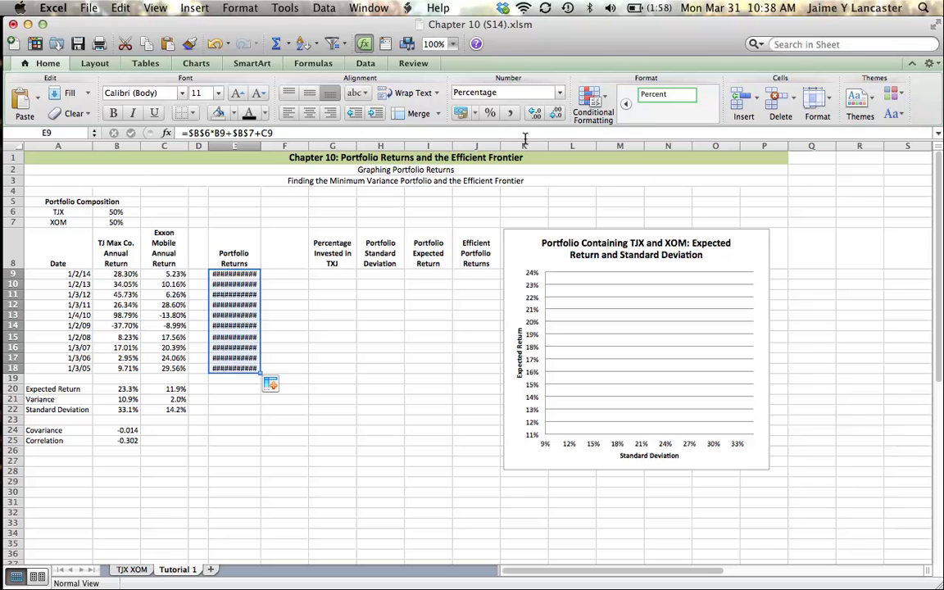
click(489, 114)
click(535, 114)
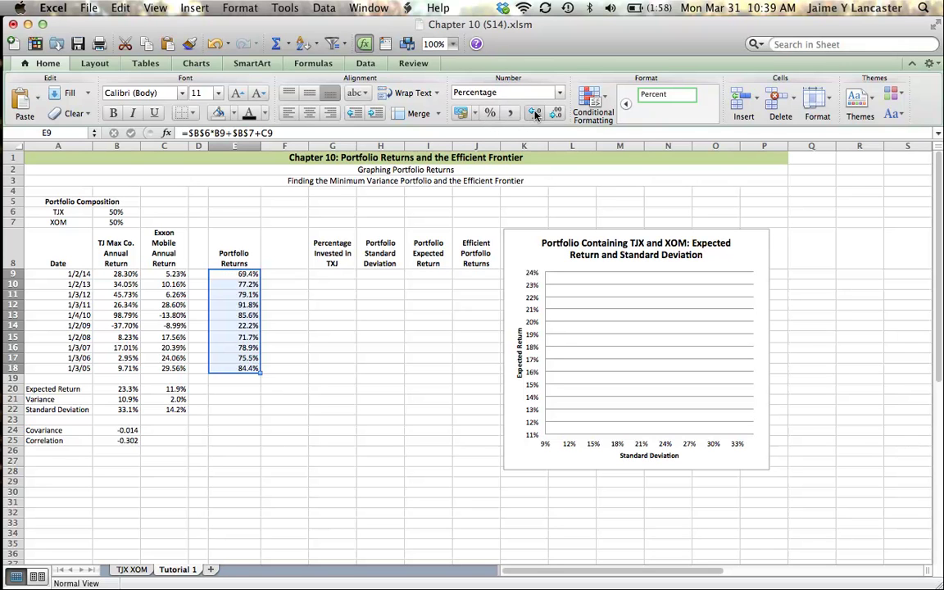
Step: Correct E9 to =$B$6*B9+$B$7*C9, refill it down the column, and check each row
click(238, 273)
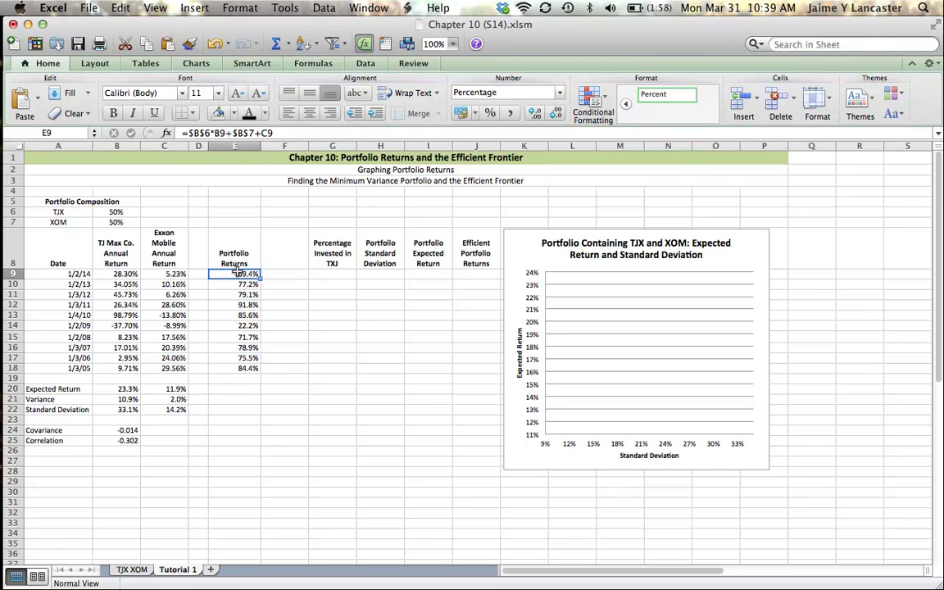
click(263, 132)
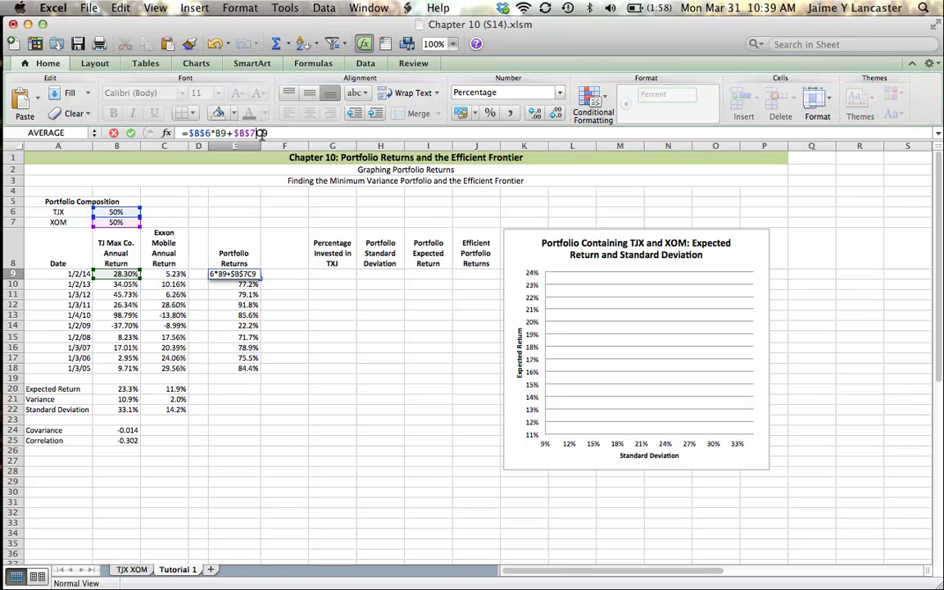
key(BackSpace)
text(*)
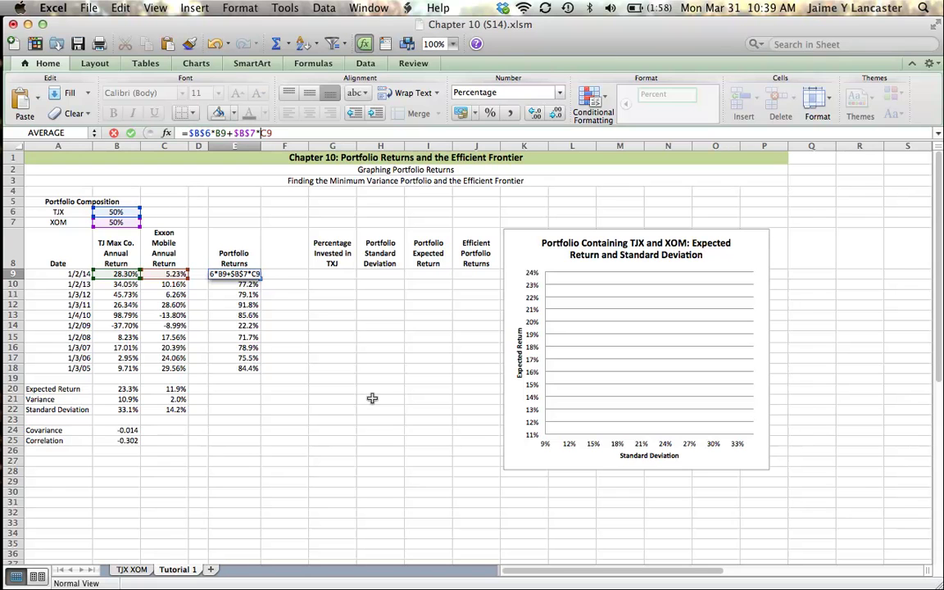
key(Return)
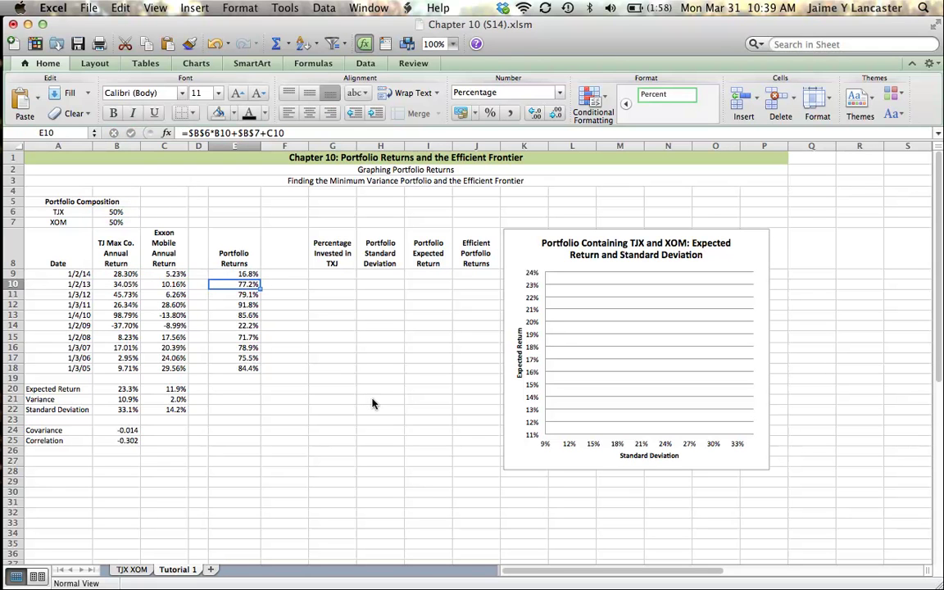
click(256, 276)
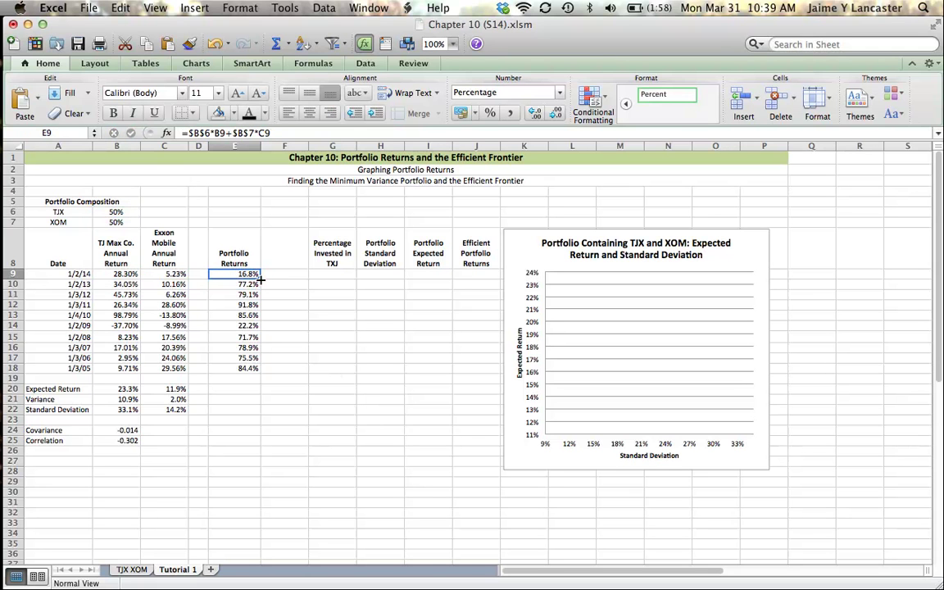
double_click(261, 280)
click(287, 294)
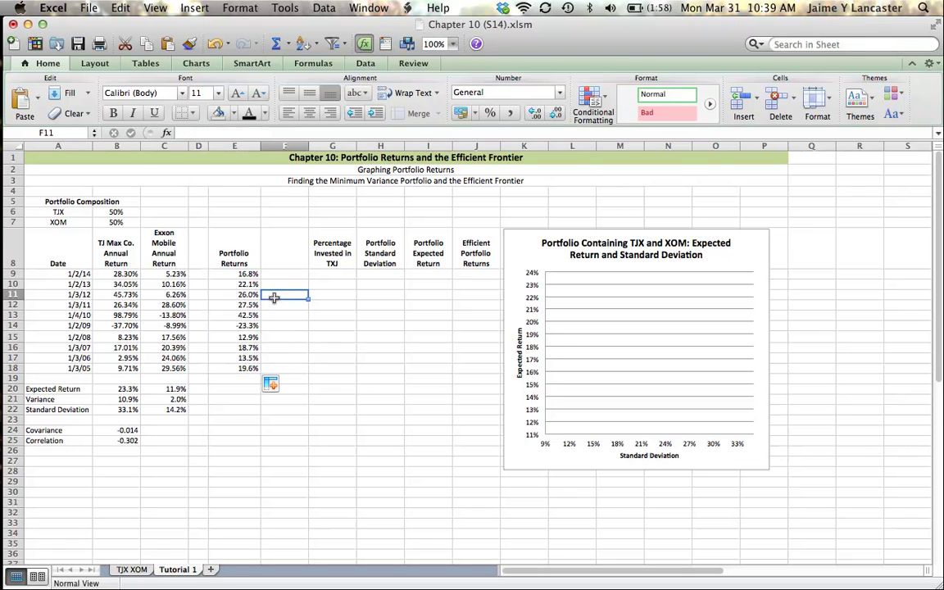
click(246, 274)
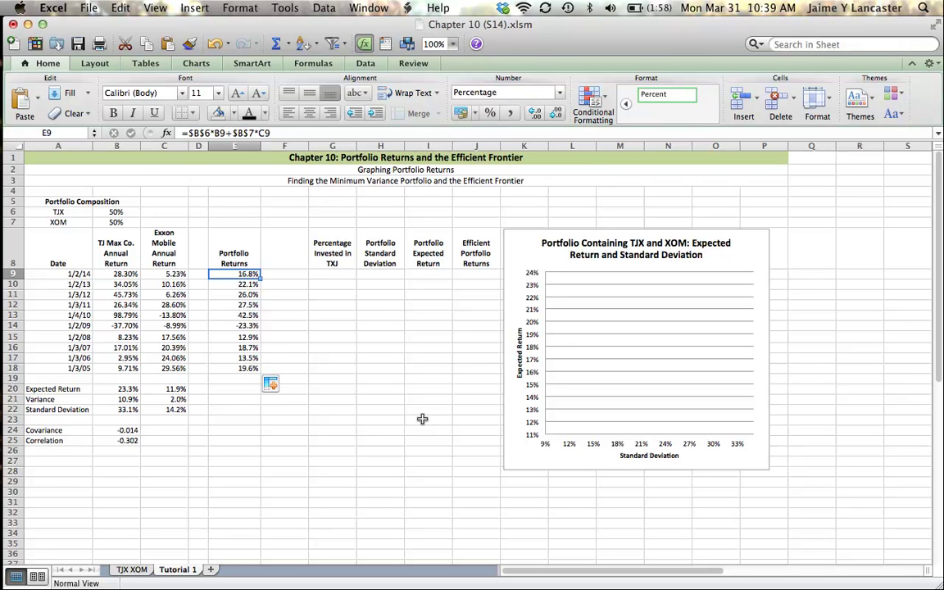
key(Down)
key(Down)
key(Down)
key(Down)
key(Down)
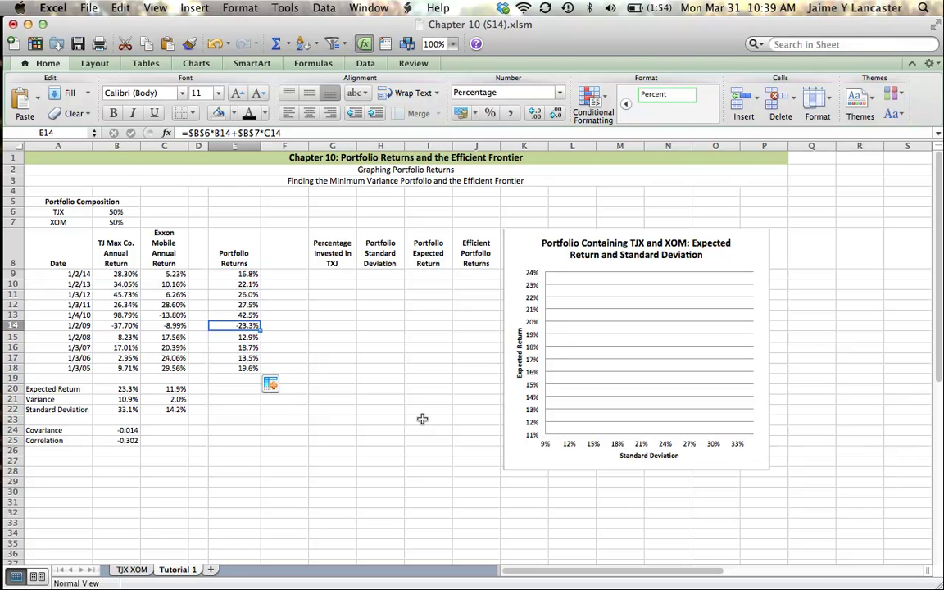
Step: Enter =AVERAGE(E9:E18) in E20 for the 17.6% expected return
click(231, 390)
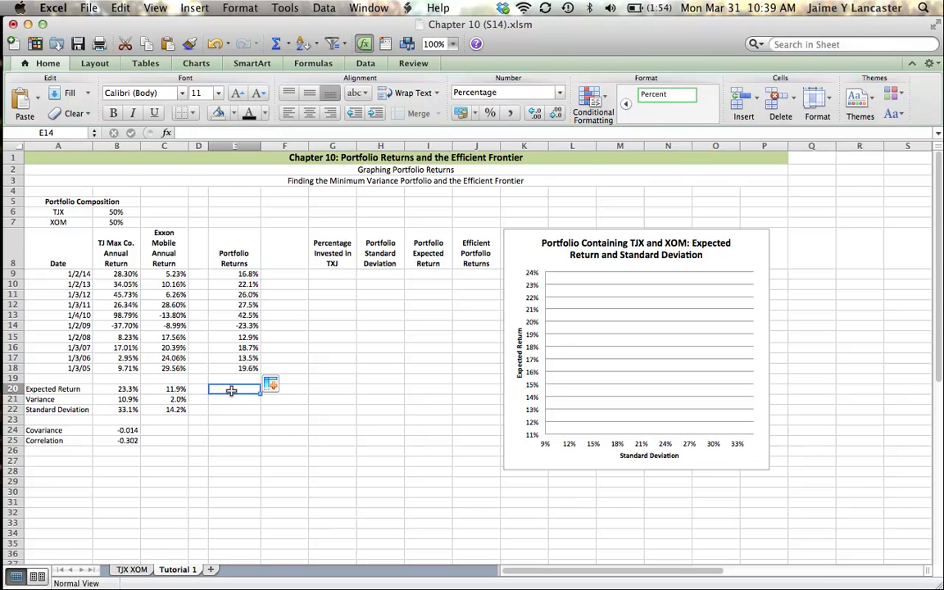
text(=)
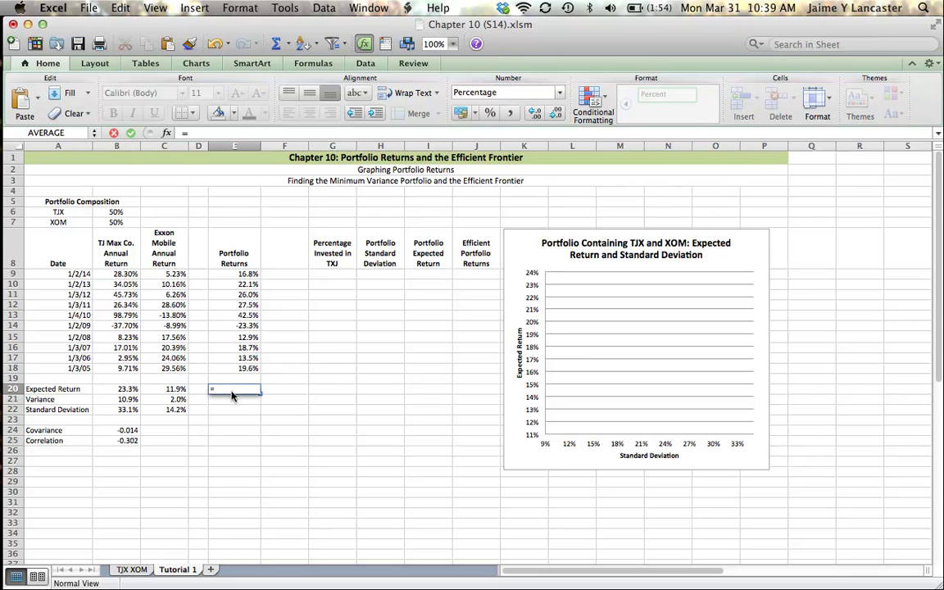
text(average()
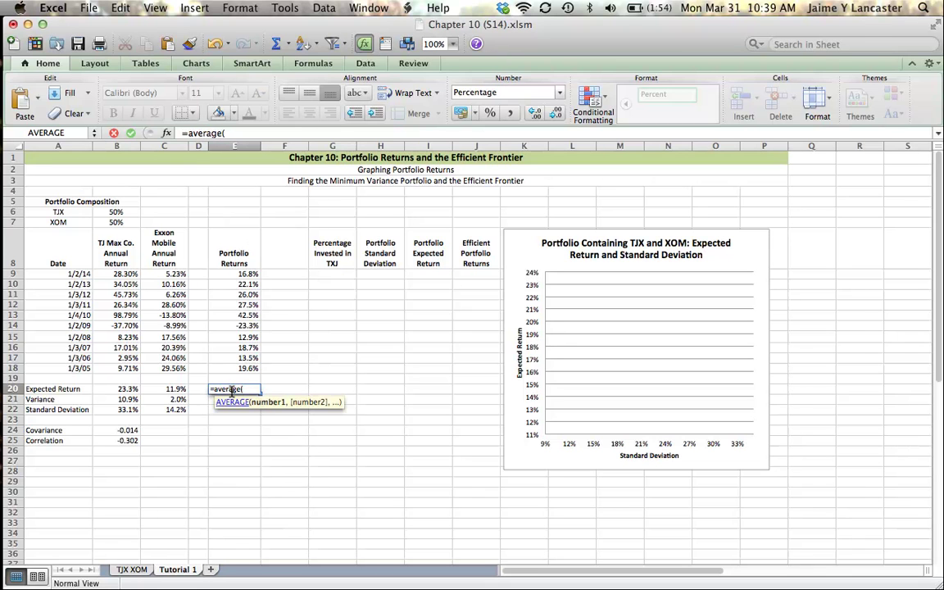
click(238, 284)
drag(238, 275, 238, 373)
key(Return)
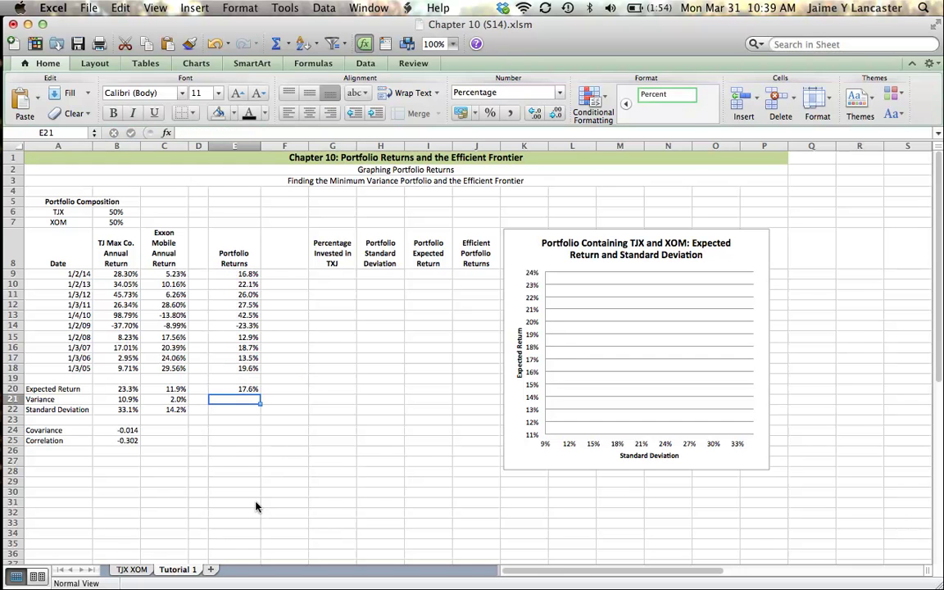
Step: Enter =VARP(E9:E18) in E21 for the 2.5% portfolio variance
text(=)
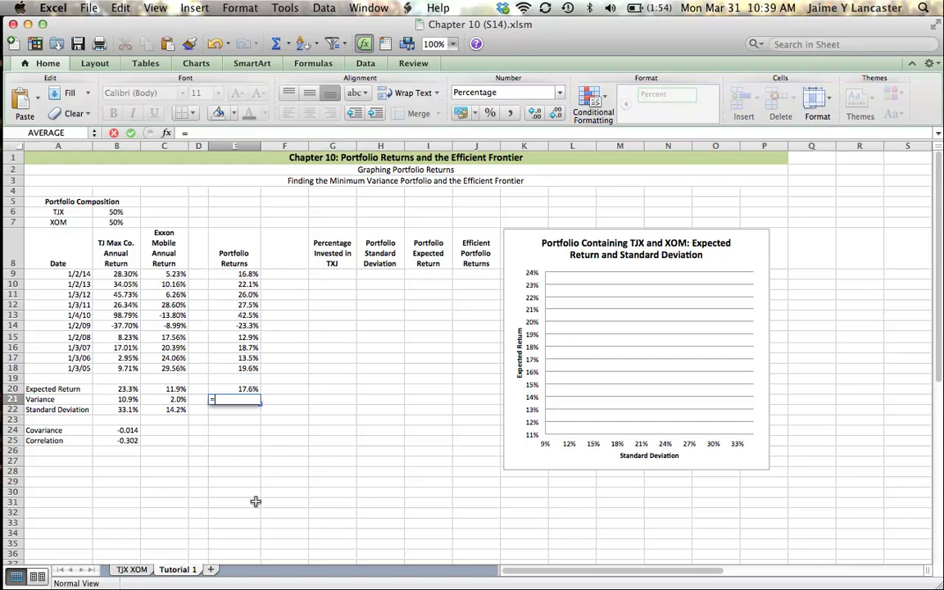
text(vaRP)
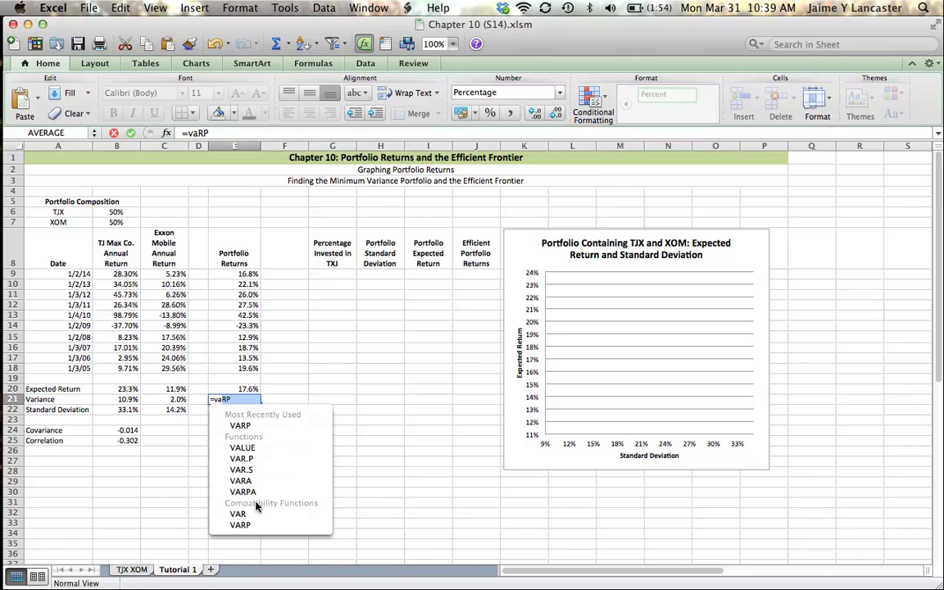
double_click(249, 426)
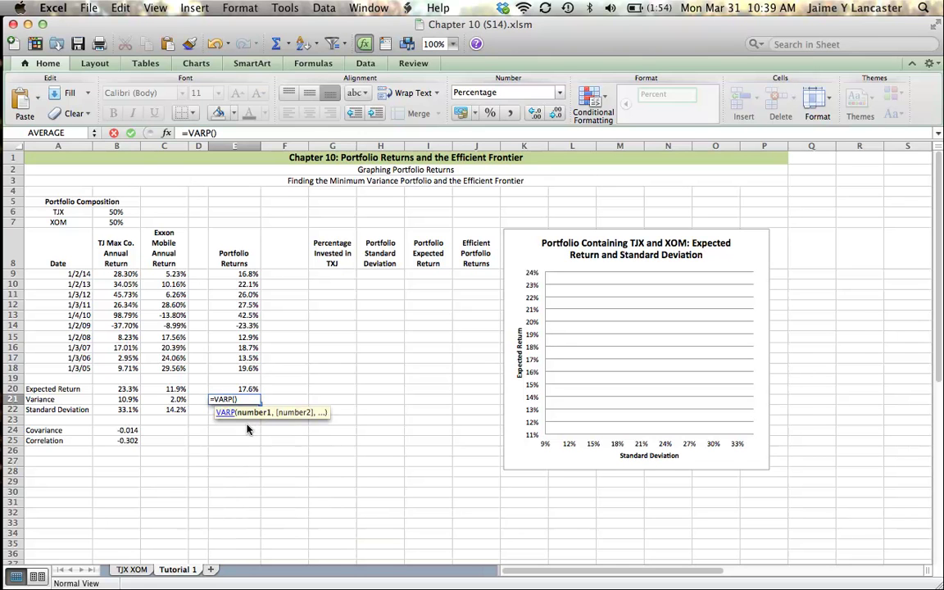
drag(244, 276, 236, 371)
key(Return)
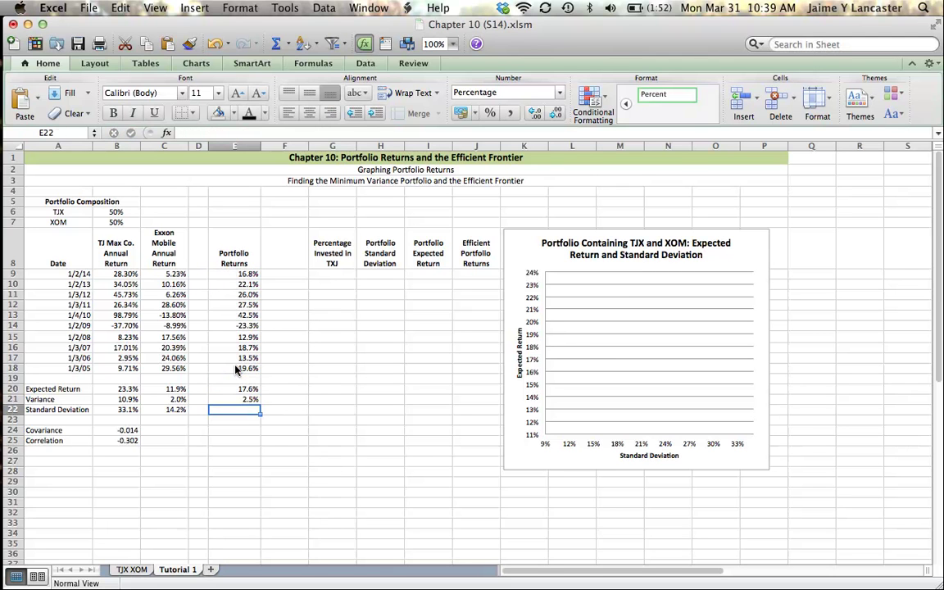
Step: Enter =STDEV.P(E9:E18) in E22 for the 15.9% standard deviation
text(=stDEV.P)
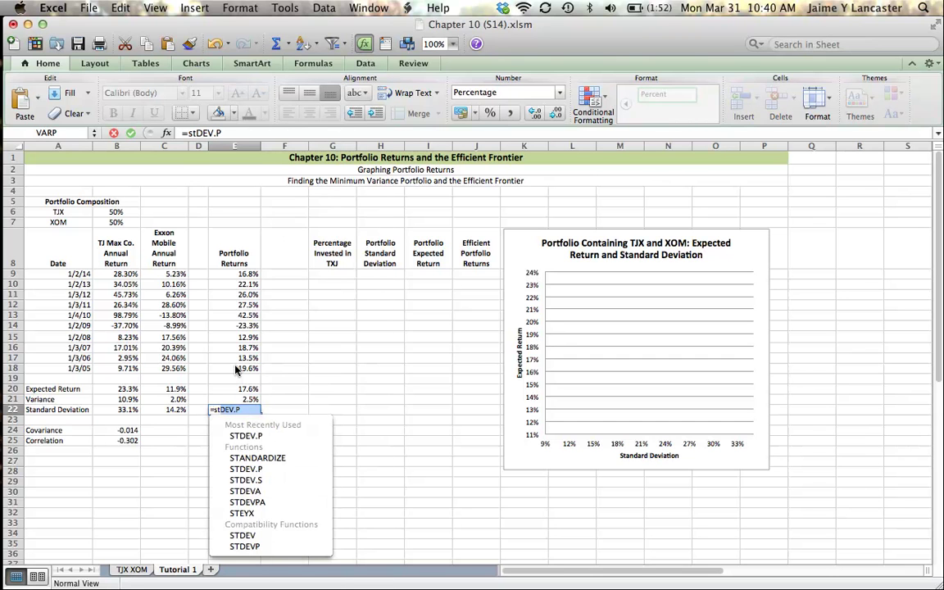
key(Tab)
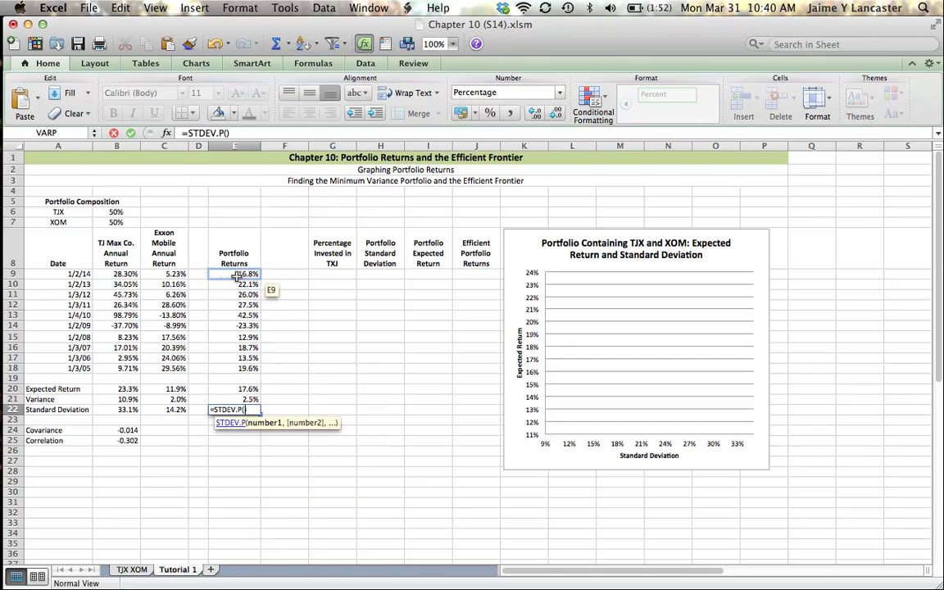
drag(235, 277, 236, 375)
key(Return)
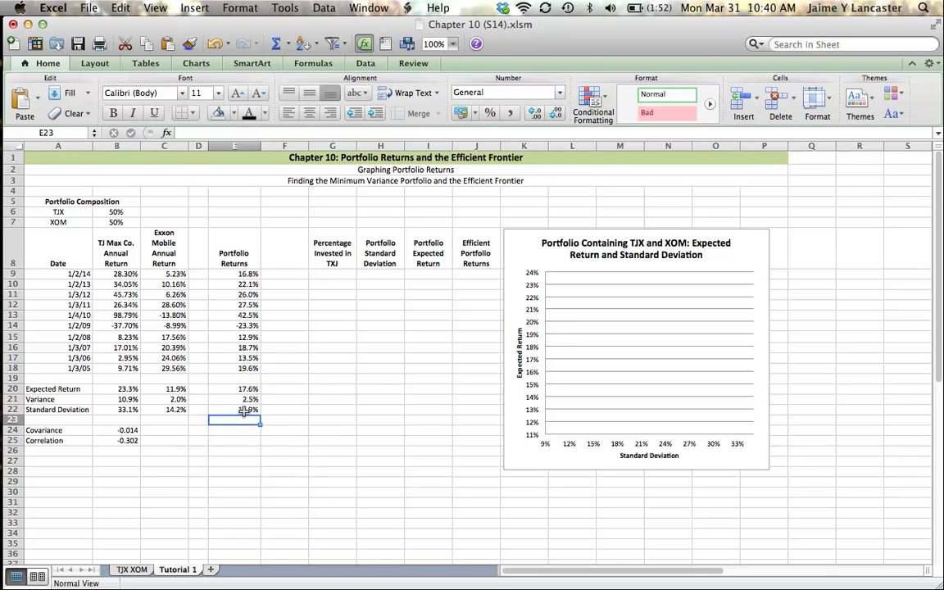
click(243, 412)
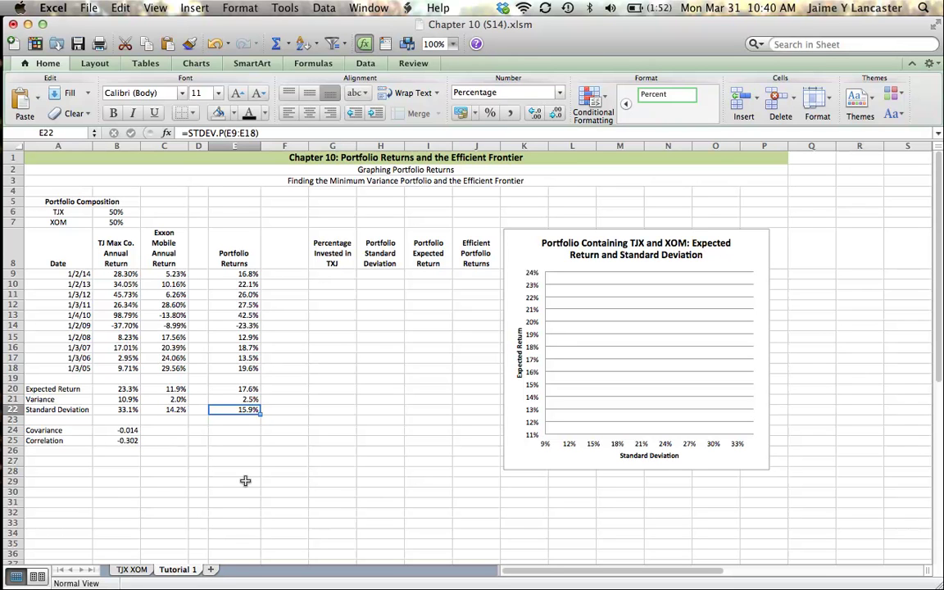
Step: Enter 25, 50 and 75 in G10:G12 as the TJX weight percentages
click(328, 281)
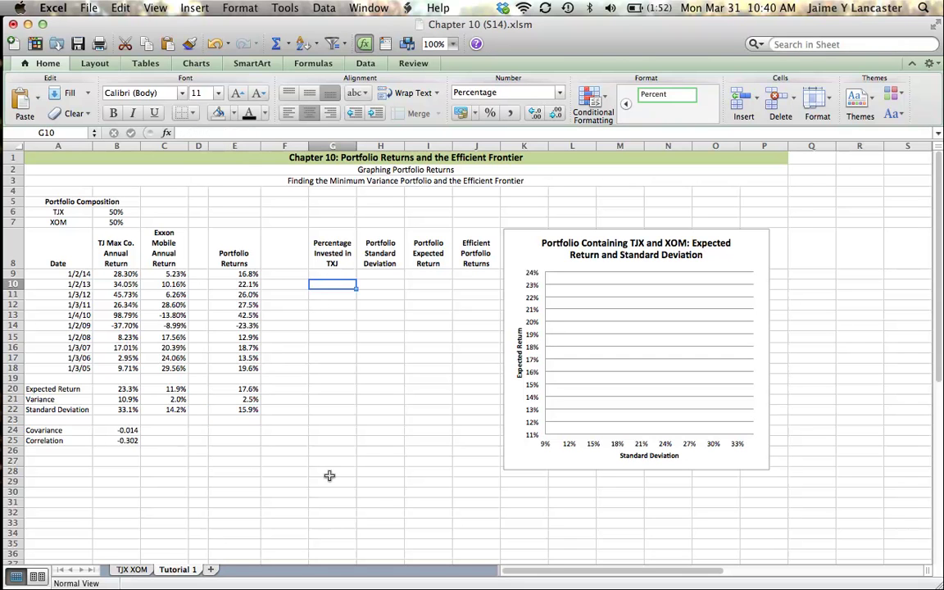
text(25)
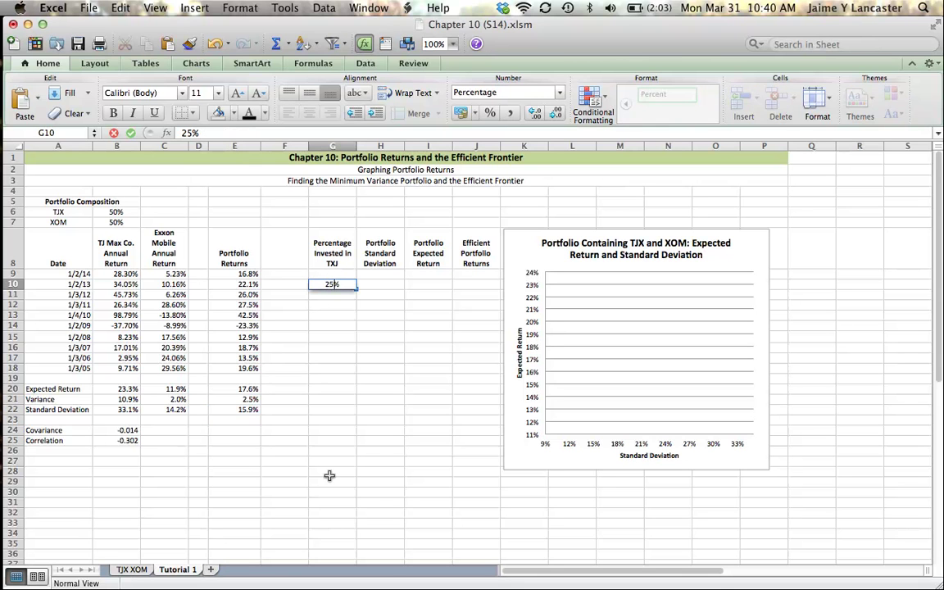
key(Return)
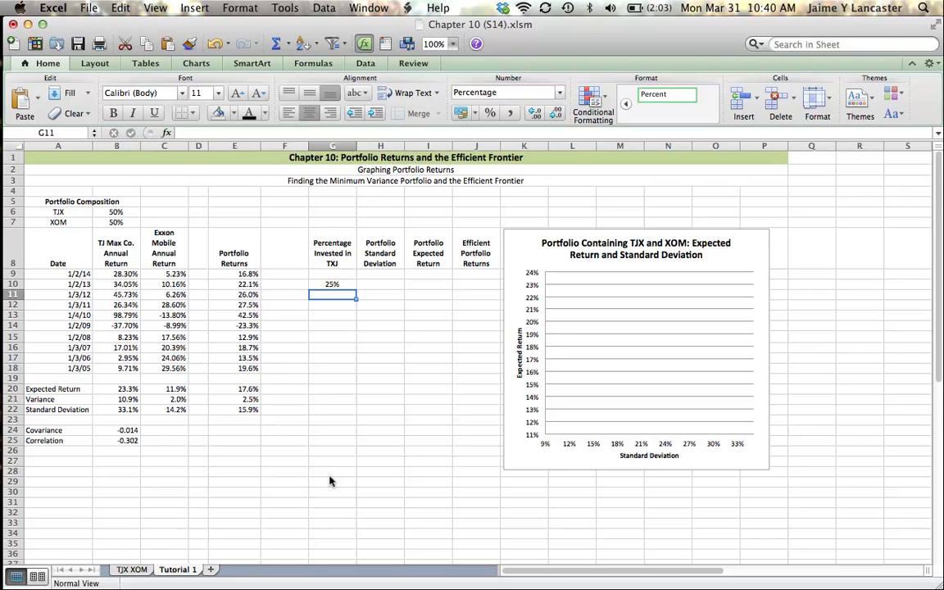
text(50)
key(Return)
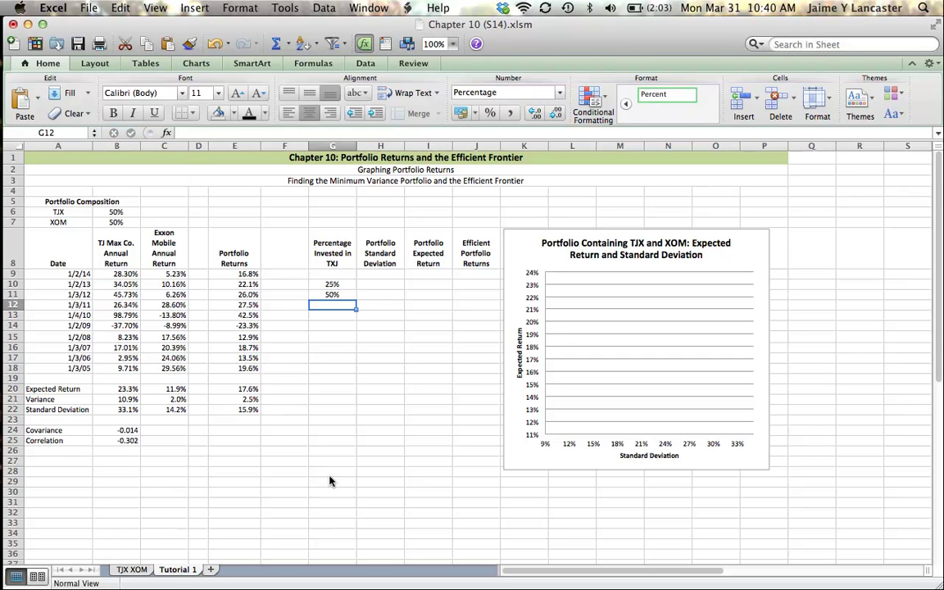
text(75)
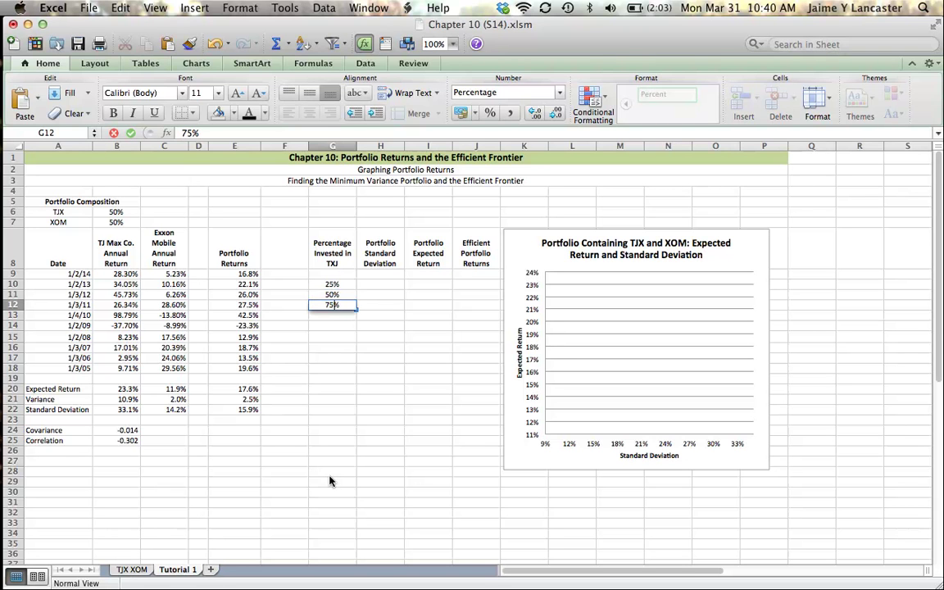
key(Return)
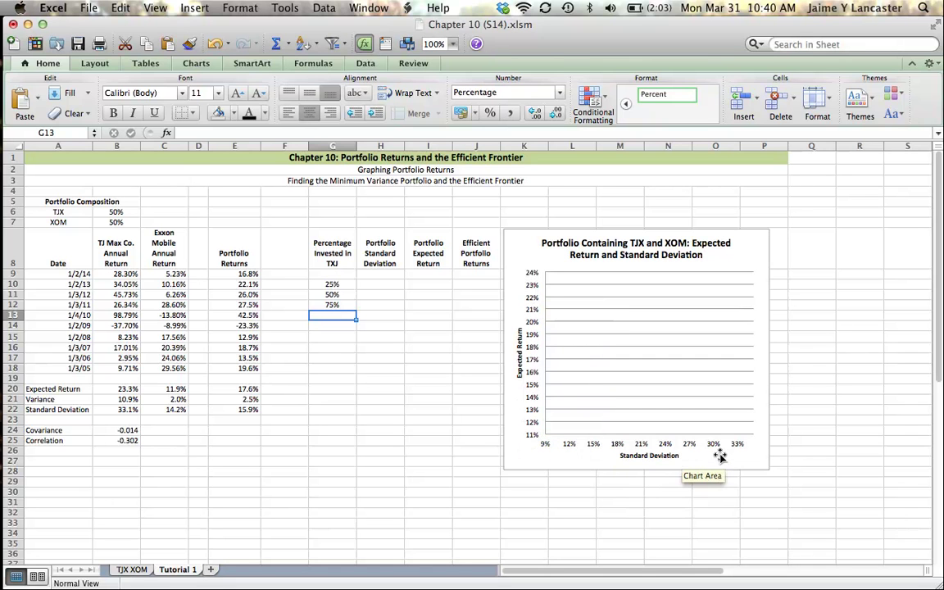
Step: Switch the empty risk-return chart to the Marked Scatter type
click(545, 244)
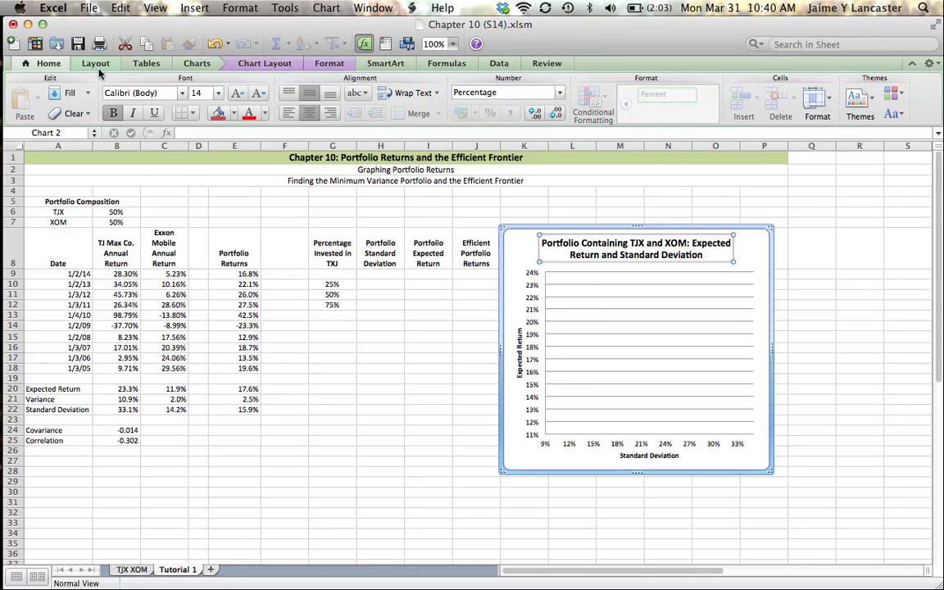
click(195, 64)
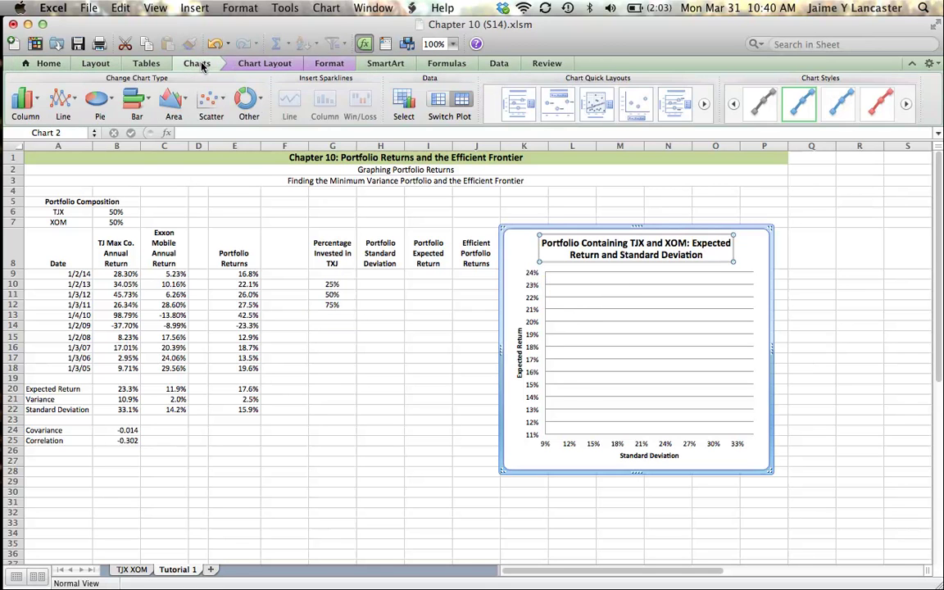
click(211, 100)
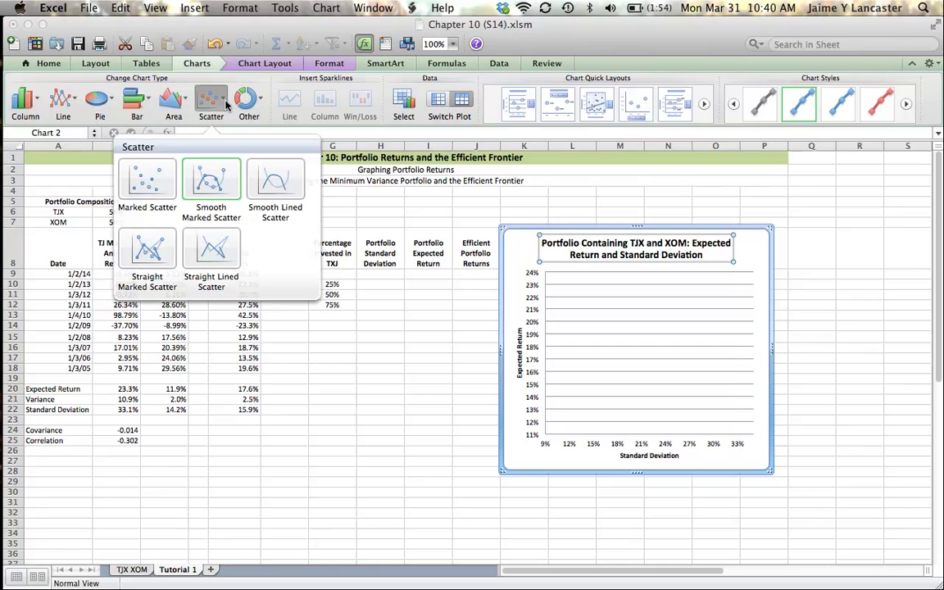
click(140, 182)
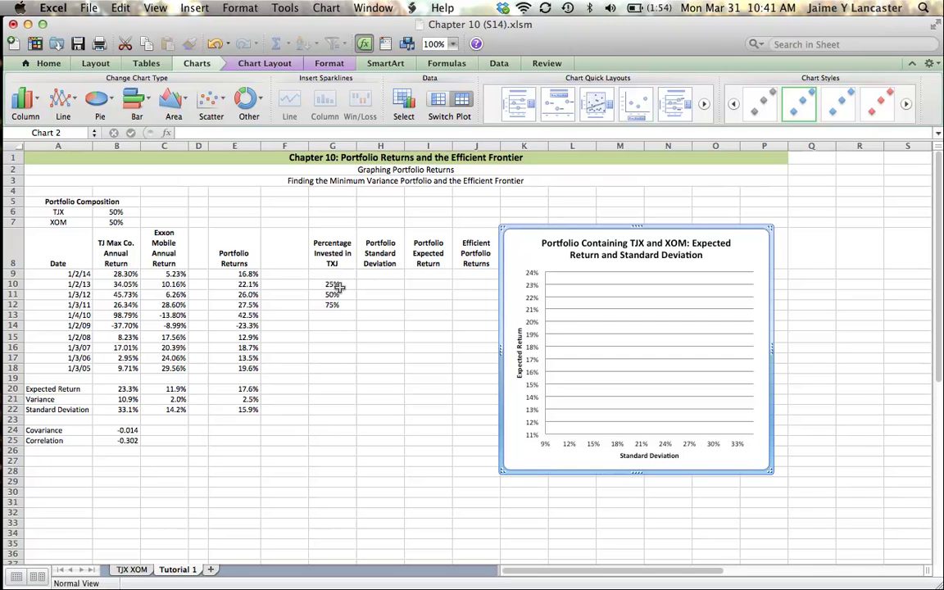
Step: Set the TJX weight in B6 to 25%
click(116, 213)
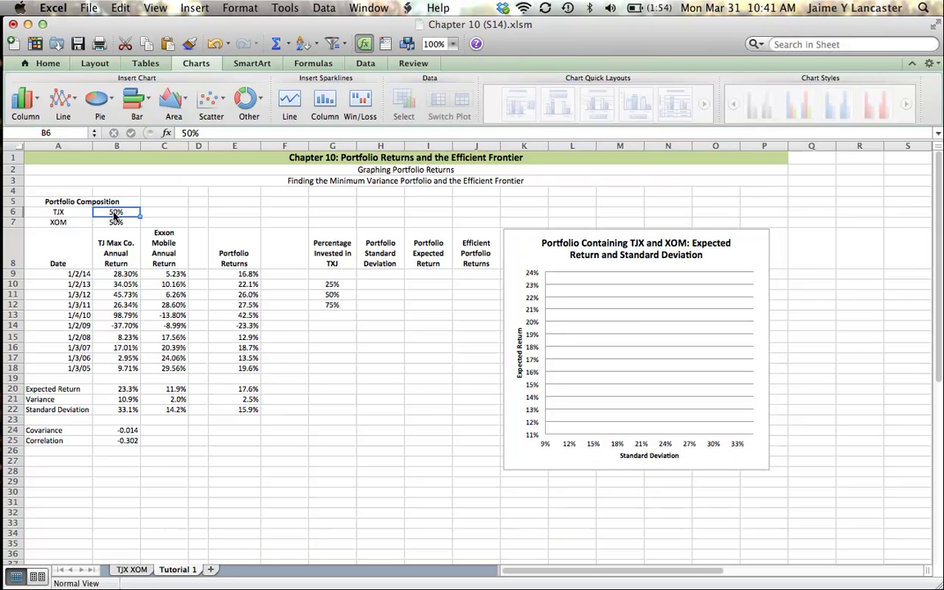
text(25%)
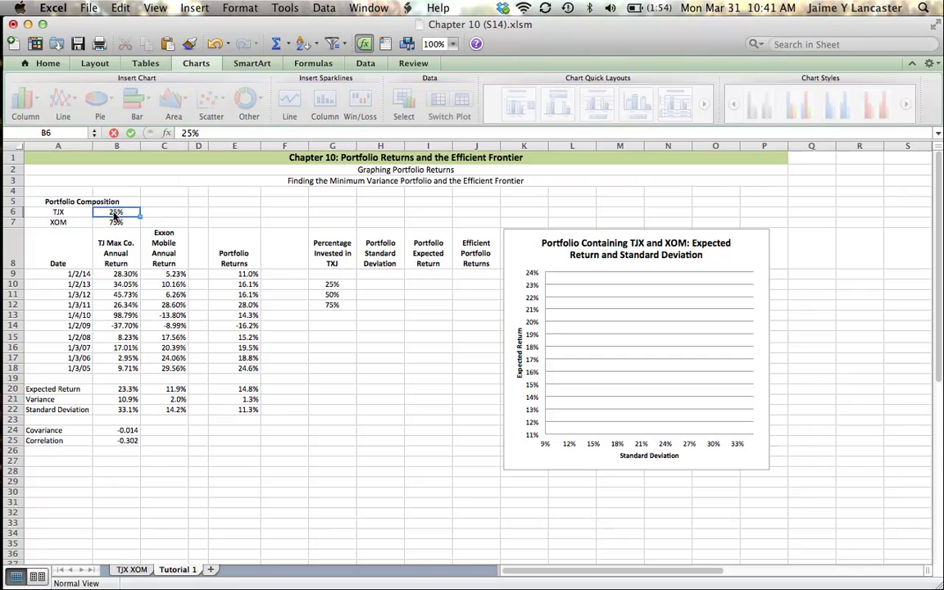
key(Return)
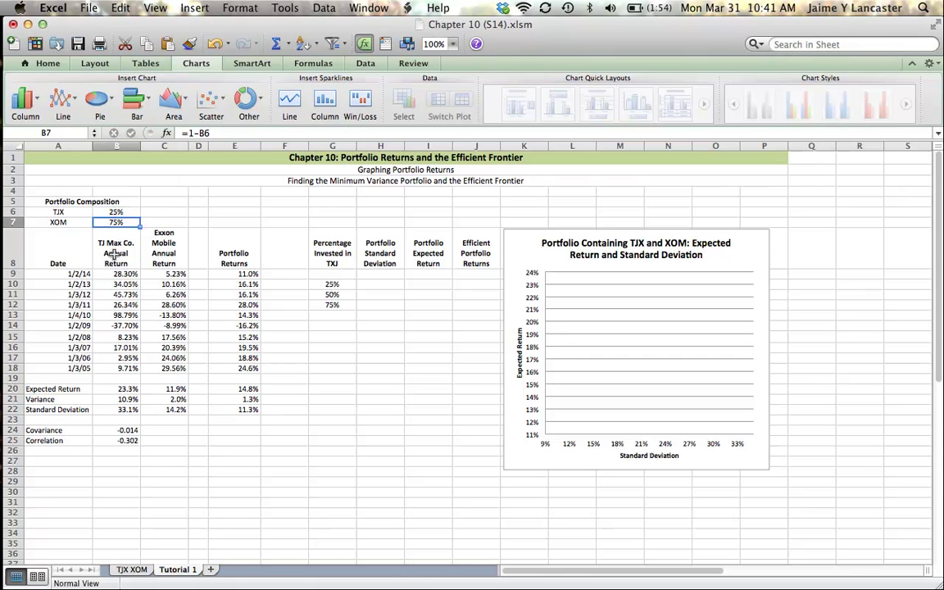
Step: Enter 11.3 standard deviation in H10 and 14.8 expected return in I10
click(366, 285)
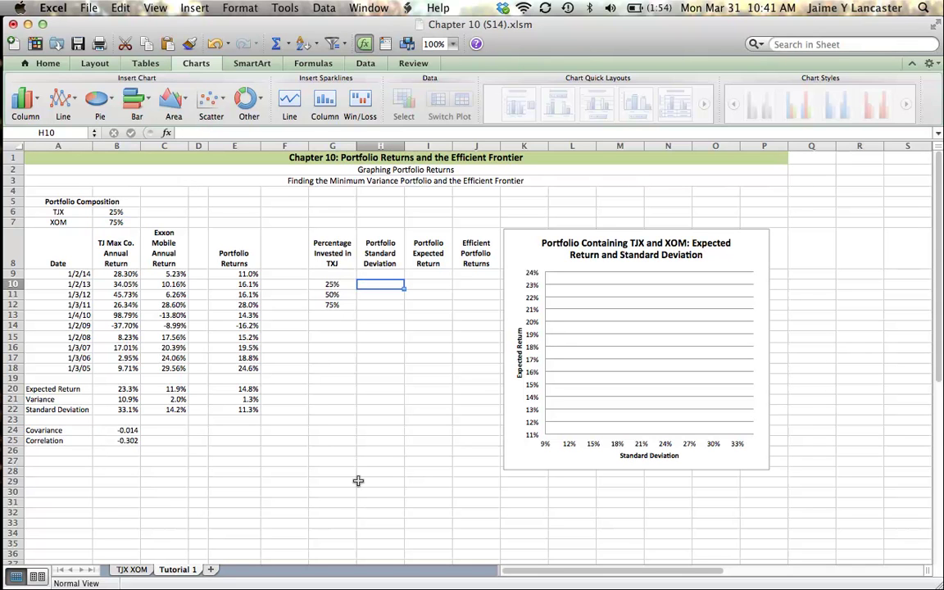
text(11.)
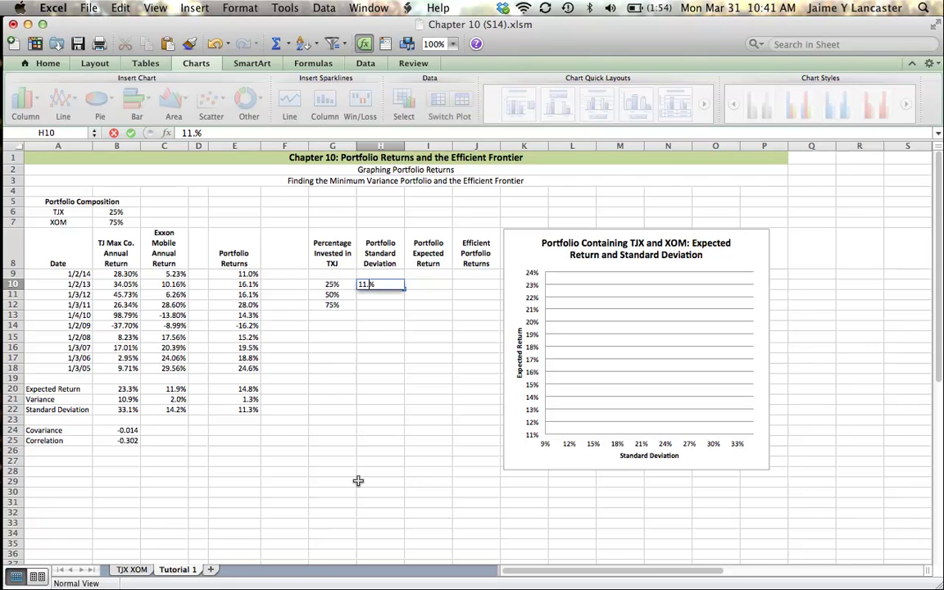
text(3)
key(Tab)
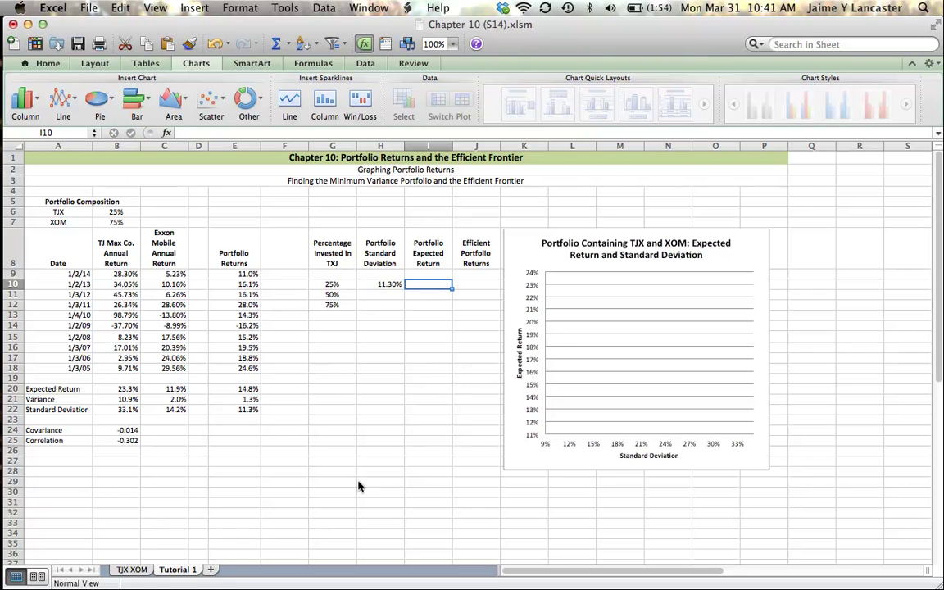
text(14.8)
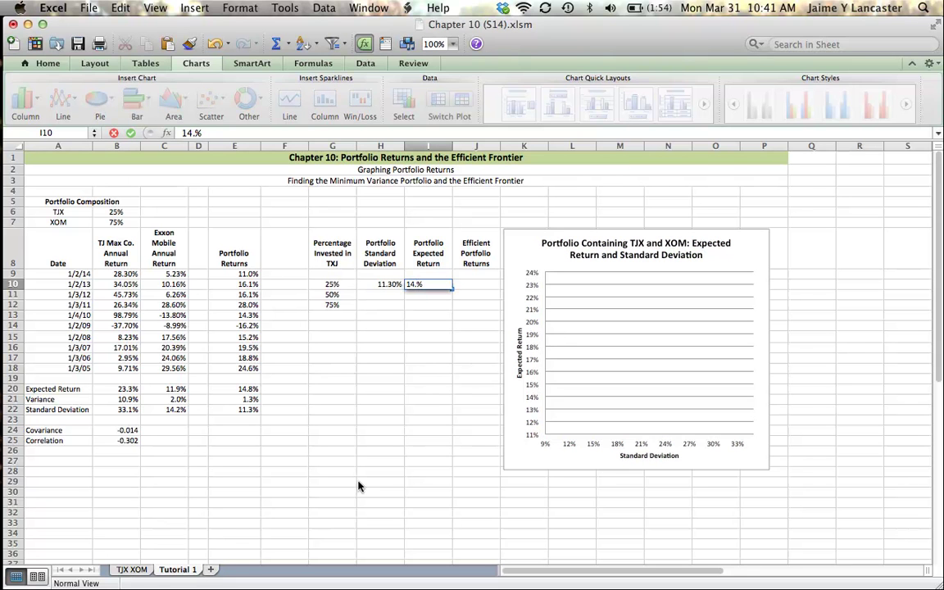
click(257, 391)
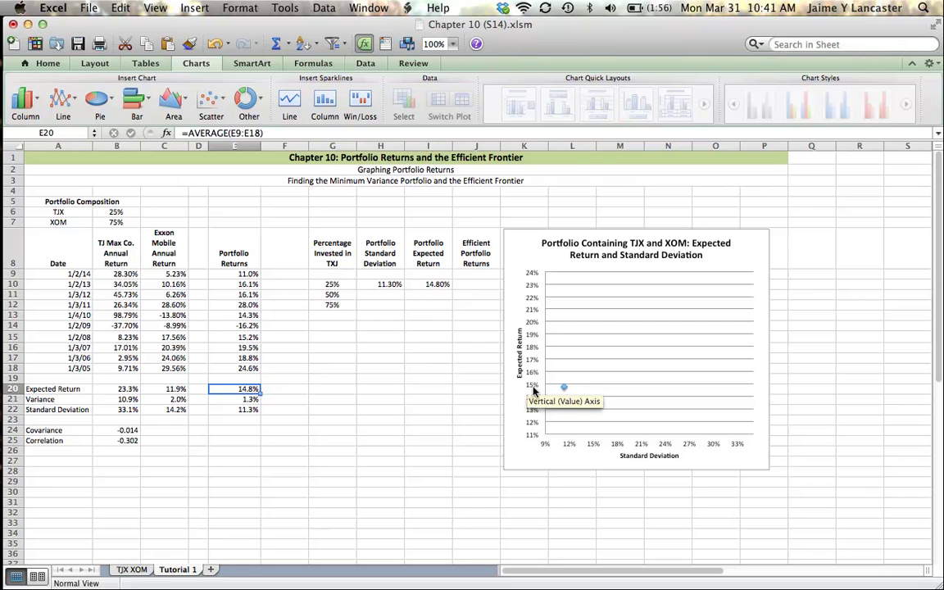
mouse_move(565, 393)
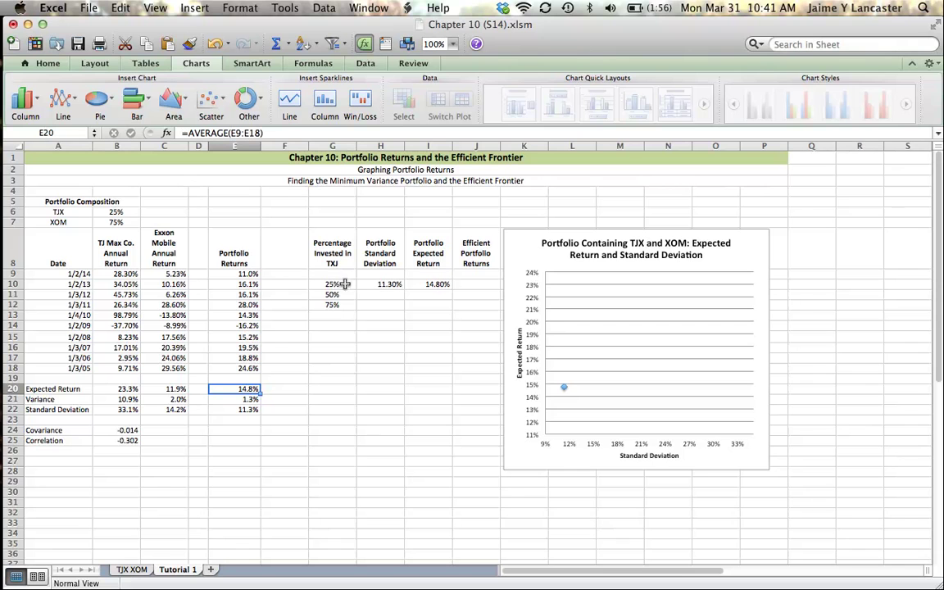
Step: Set the TJX weight in B6 to 50% and check the recalculated expected return
click(122, 211)
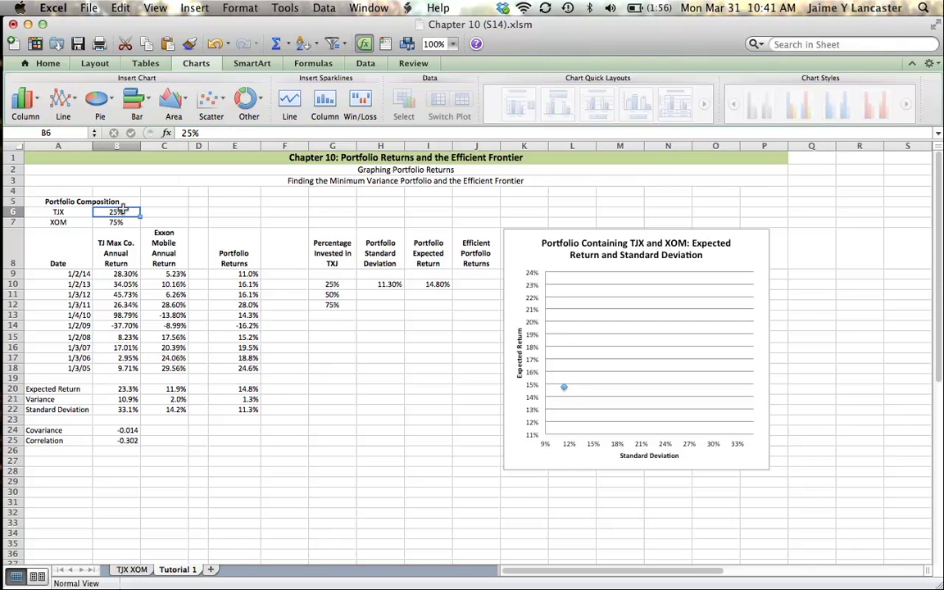
text(50%)
key(Return)
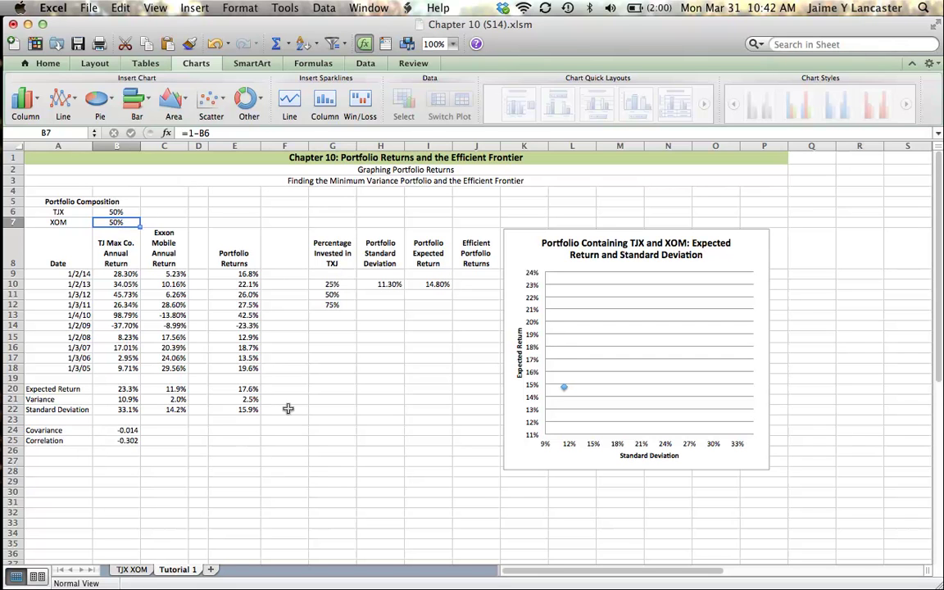
click(254, 388)
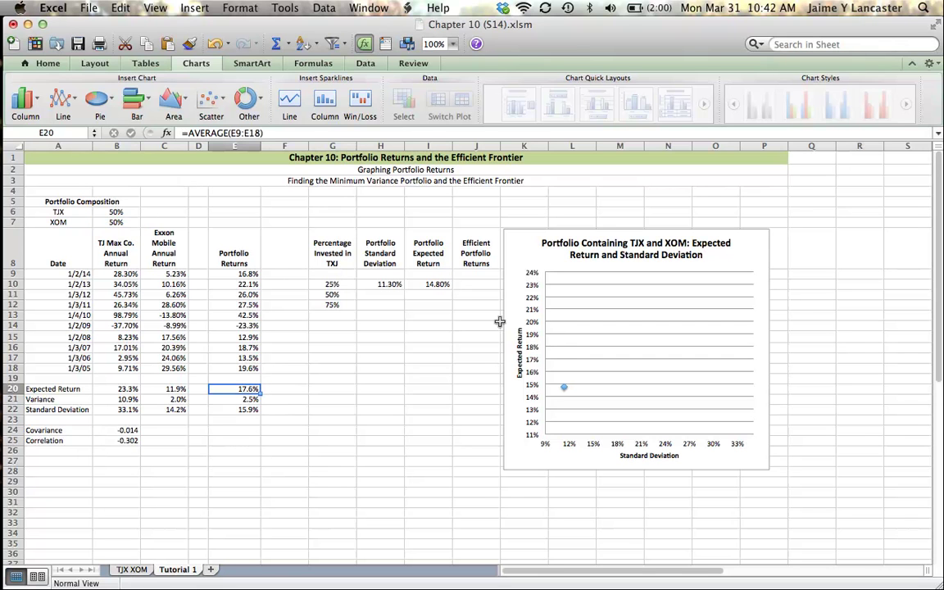
Step: Enter 17.6 expected return in I11 and 15.9 standard deviation in H11
click(414, 294)
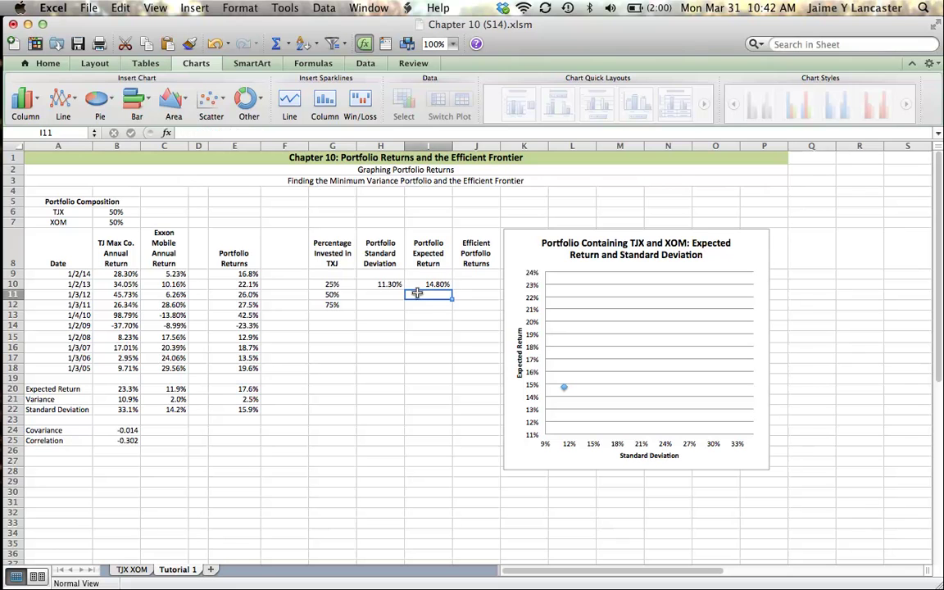
text(17.6)
key(Left)
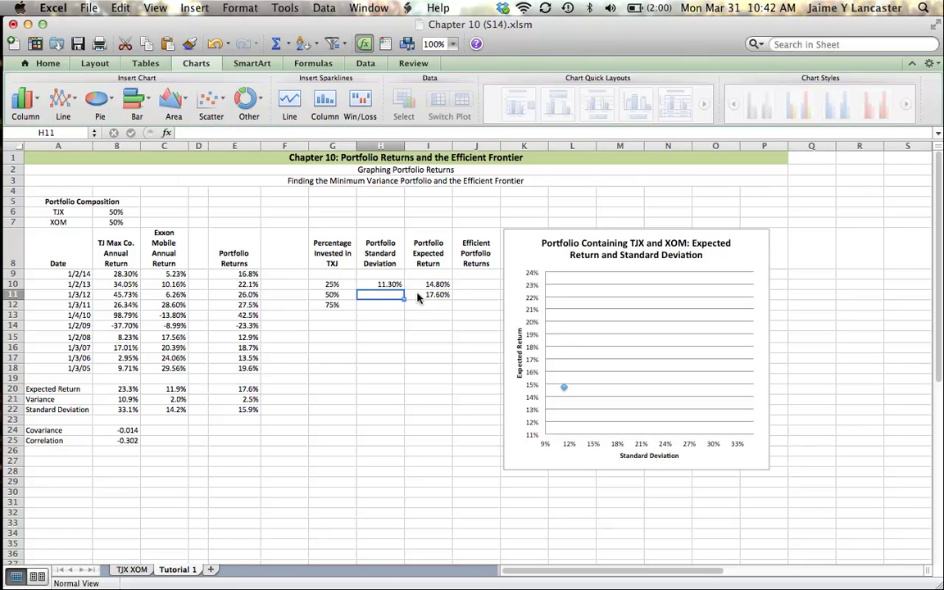
click(242, 409)
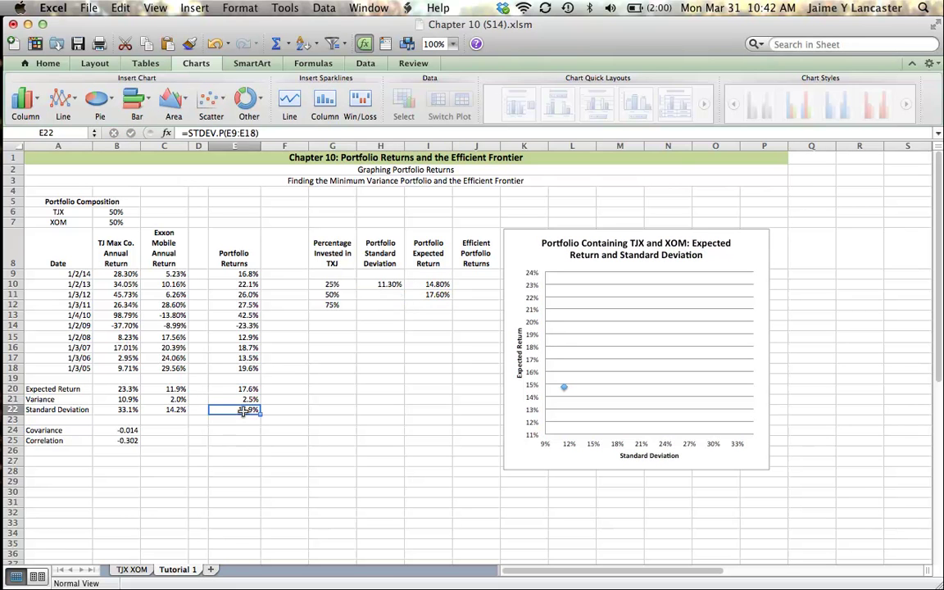
click(370, 295)
text(15.9)
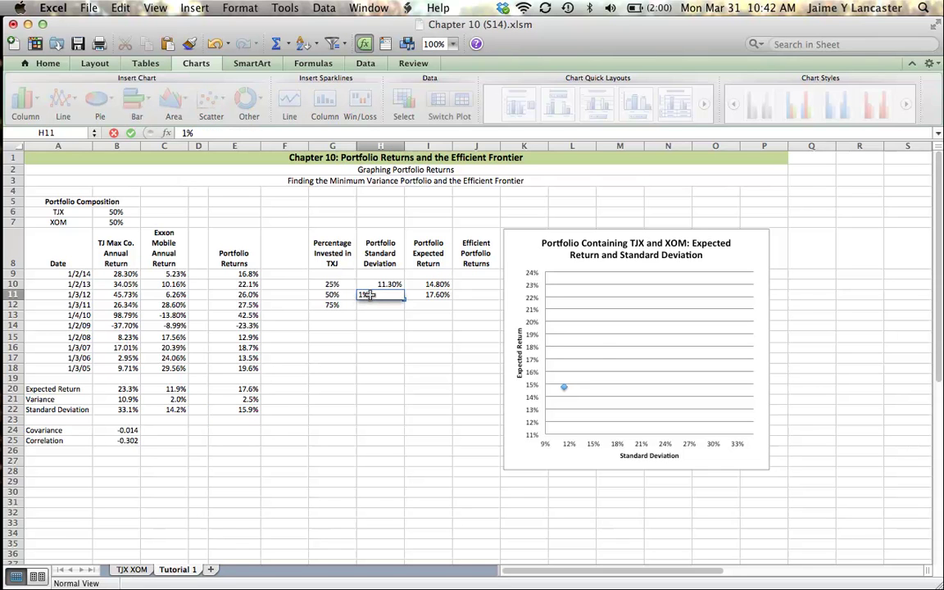
key(Return)
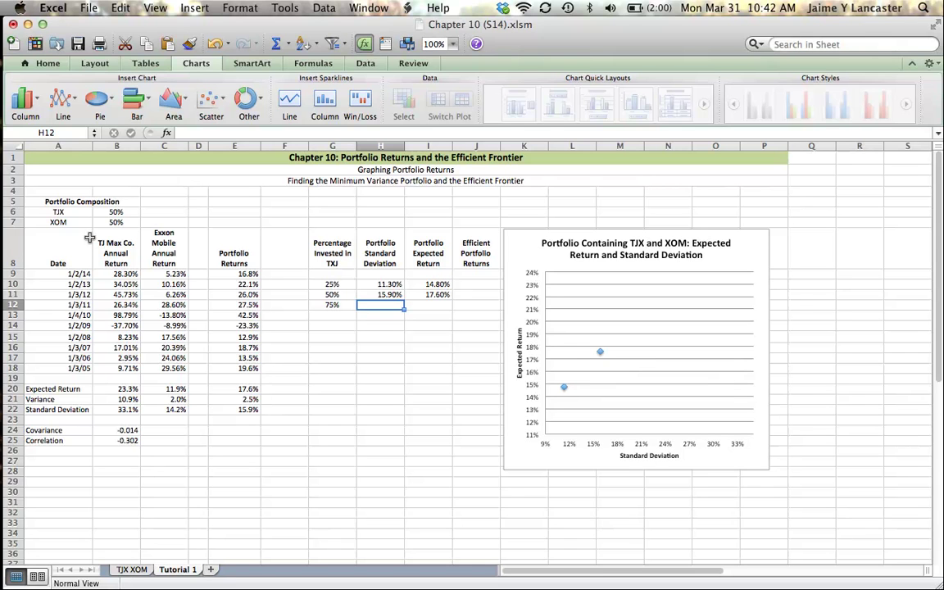
Step: Set the TJX weight in B6 to 75%
click(111, 210)
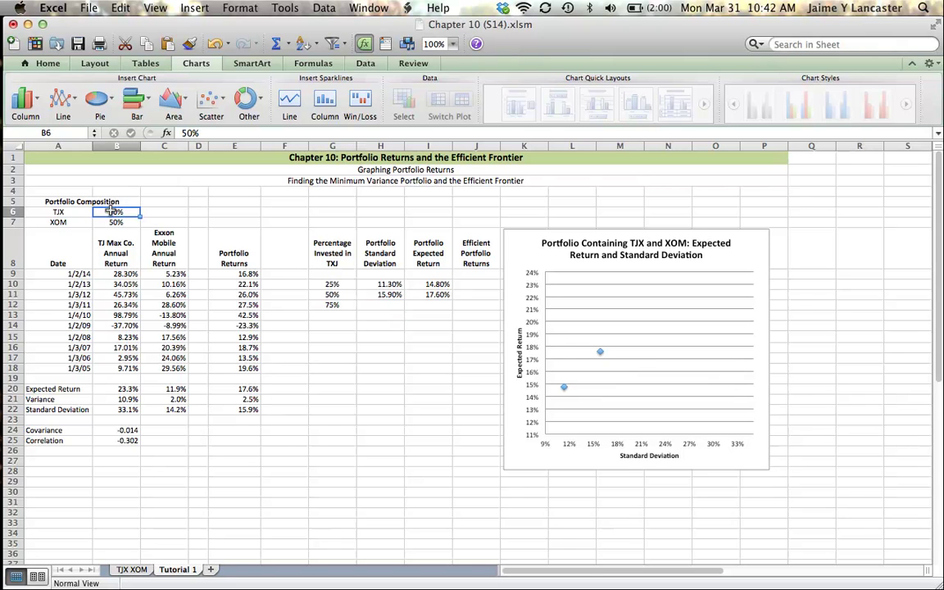
text(75)
key(Return)
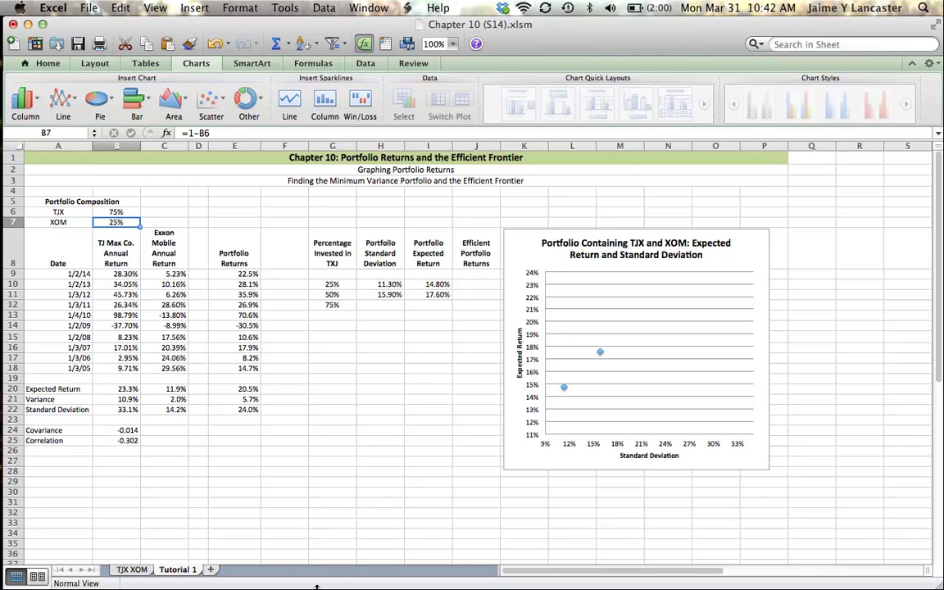
Step: Enter 24 standard deviation in H12 and 20.5 expected return in I12
click(384, 305)
text(24)
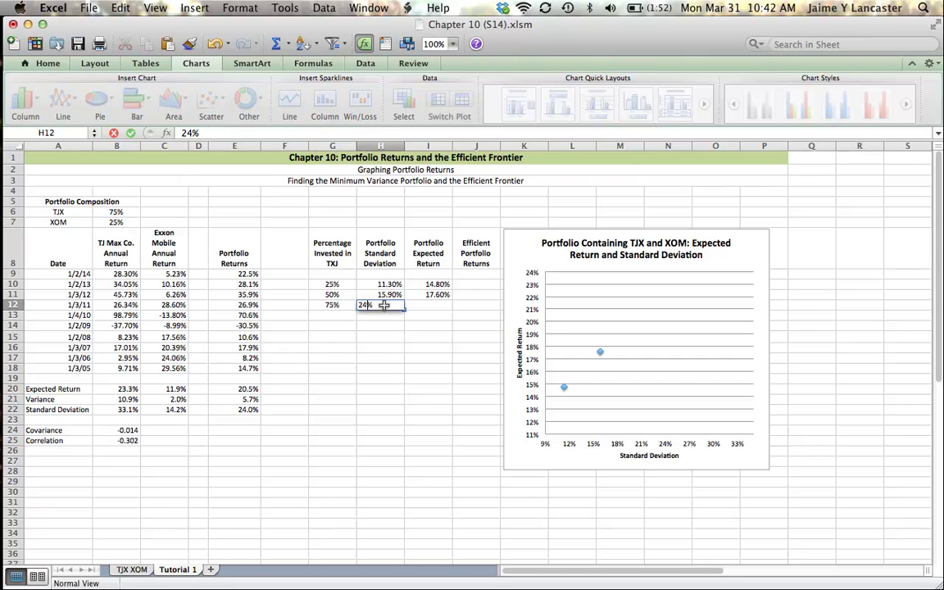
key(Tab)
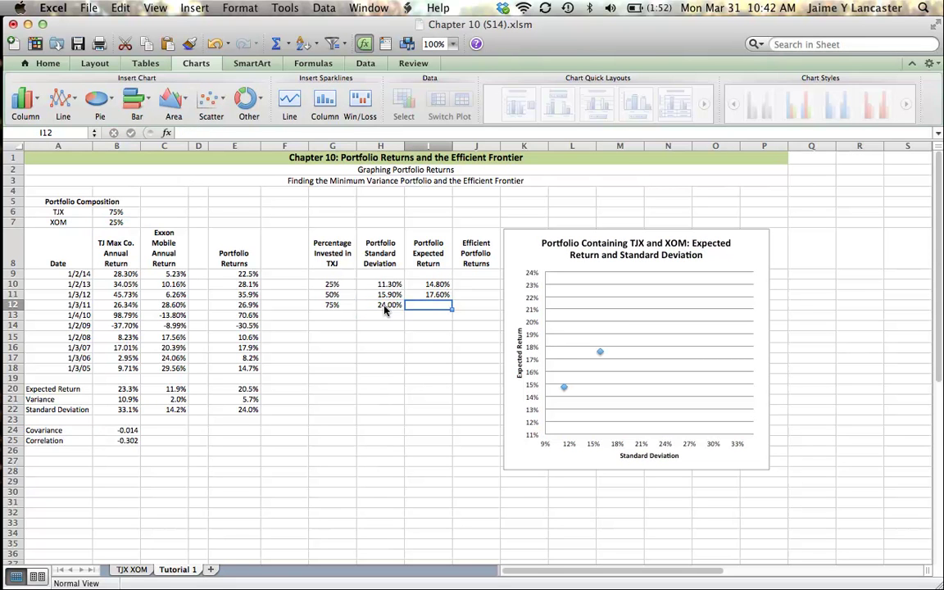
text(20)
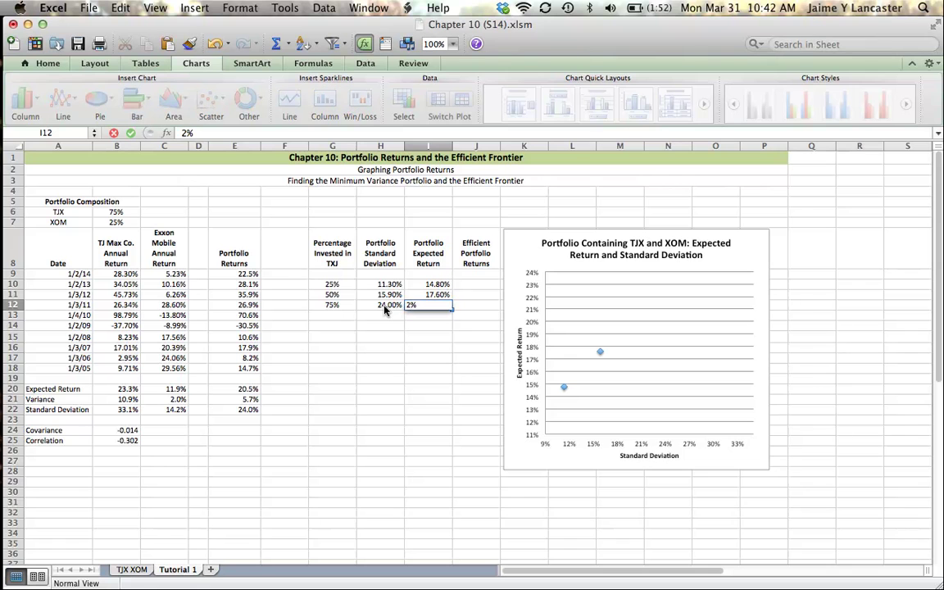
text(.5)
key(Return)
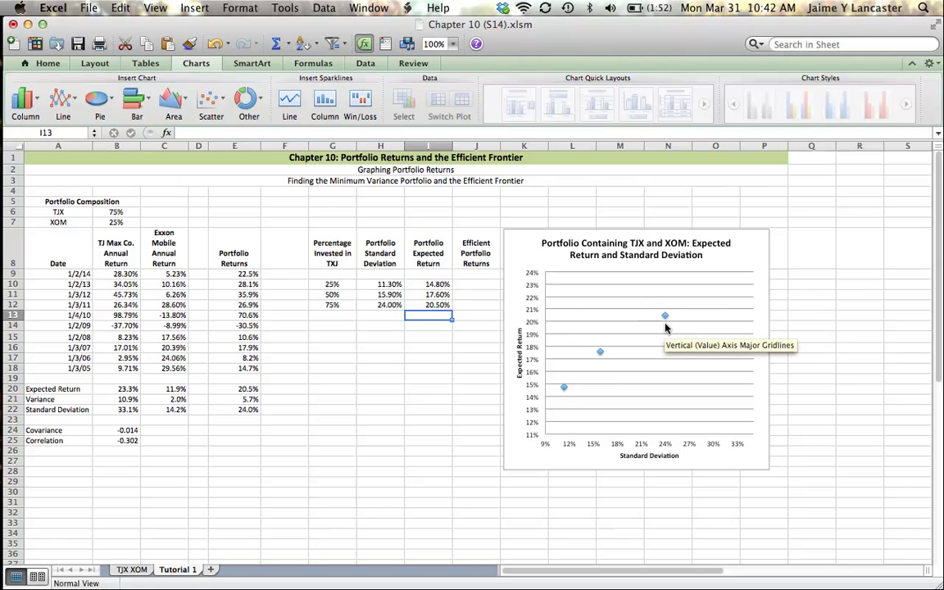
mouse_move(667, 323)
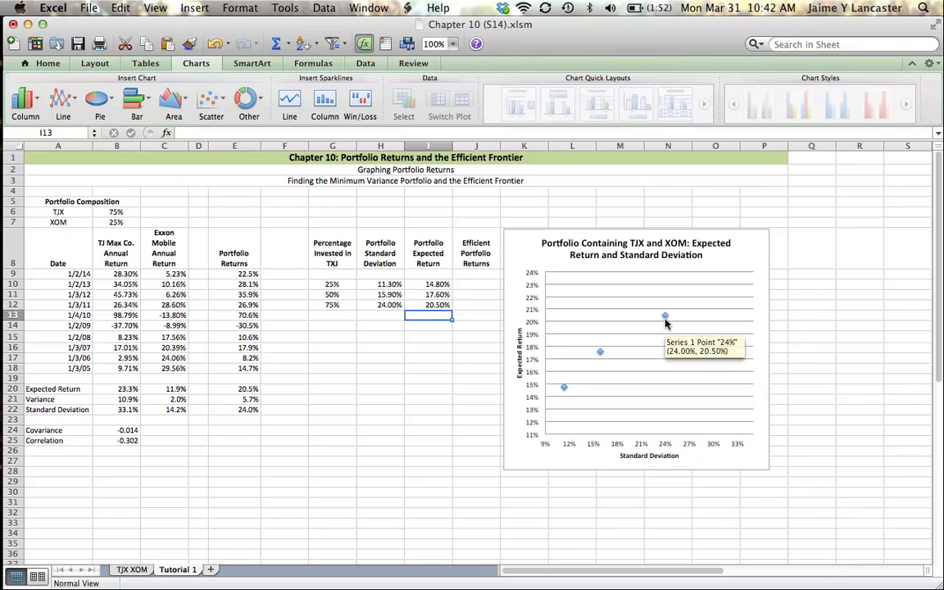
mouse_move(600, 358)
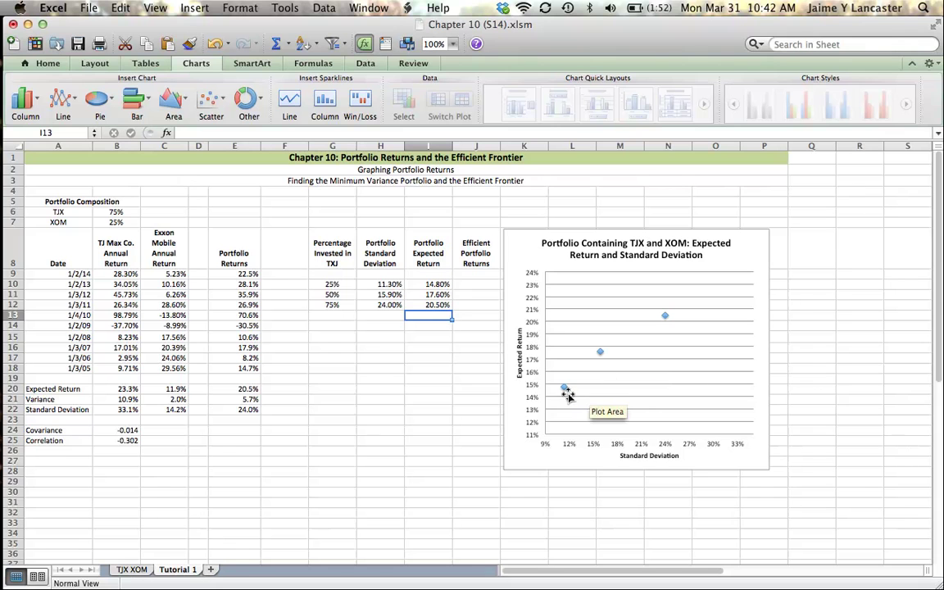
mouse_move(564, 392)
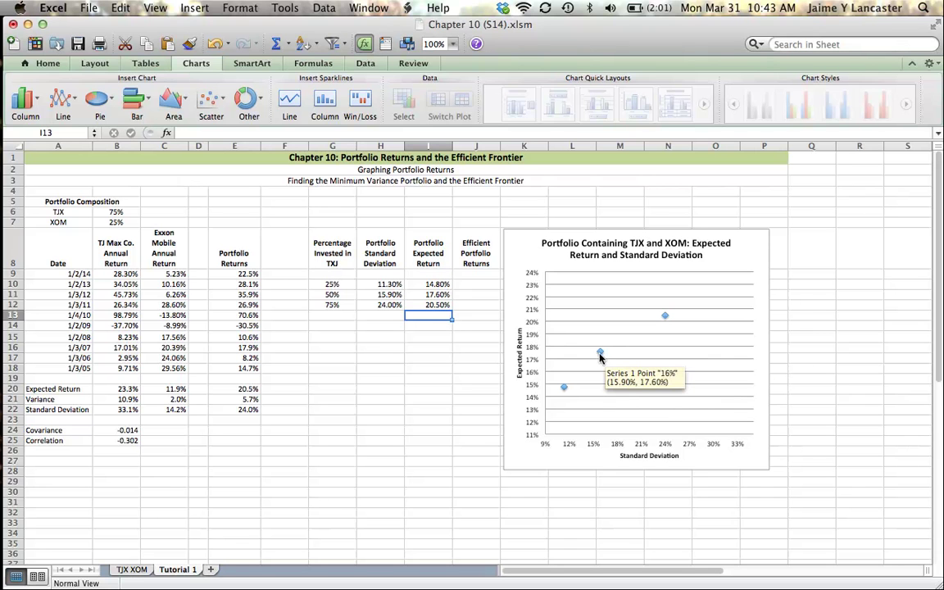
Step: Clear the manually entered weights and results in G10:I12
click(336, 285)
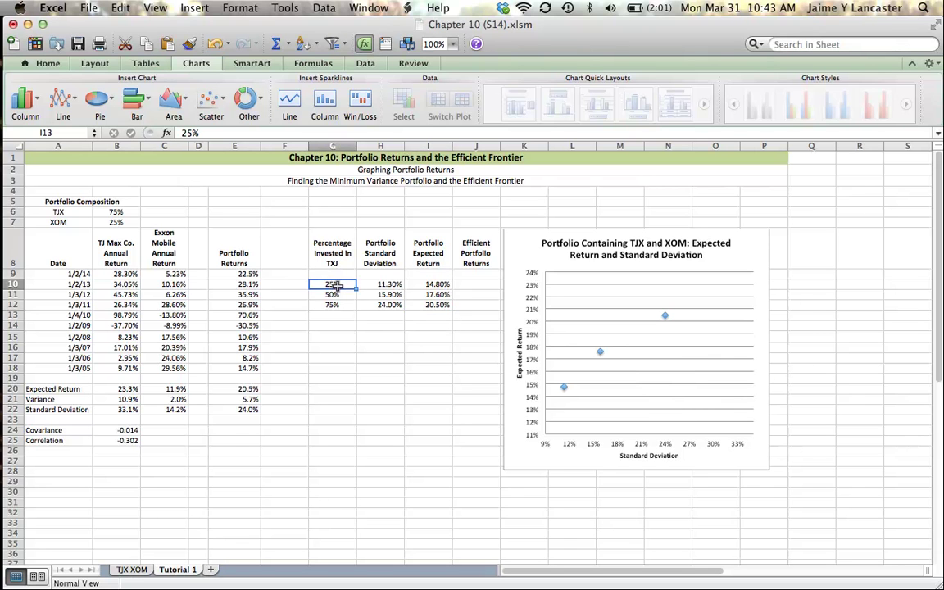
drag(335, 284, 416, 306)
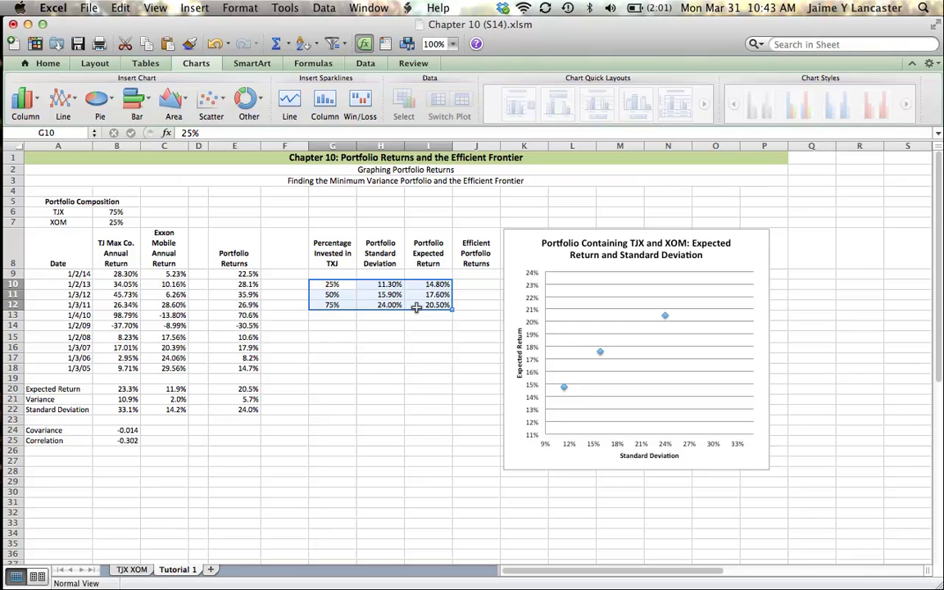
right_click(417, 307)
click(448, 408)
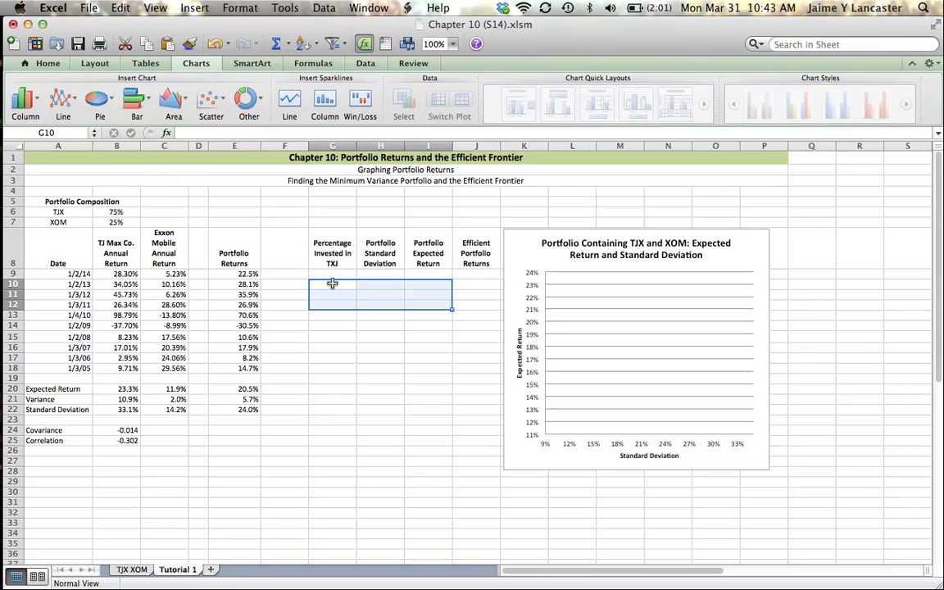
Step: Link H9 to =E22 and I9 to =E20
click(380, 273)
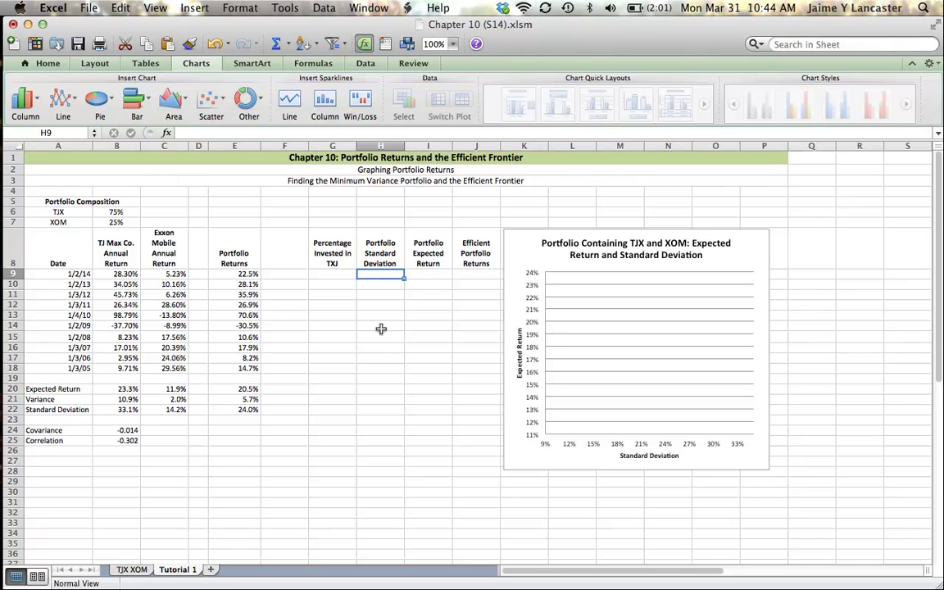
text(=)
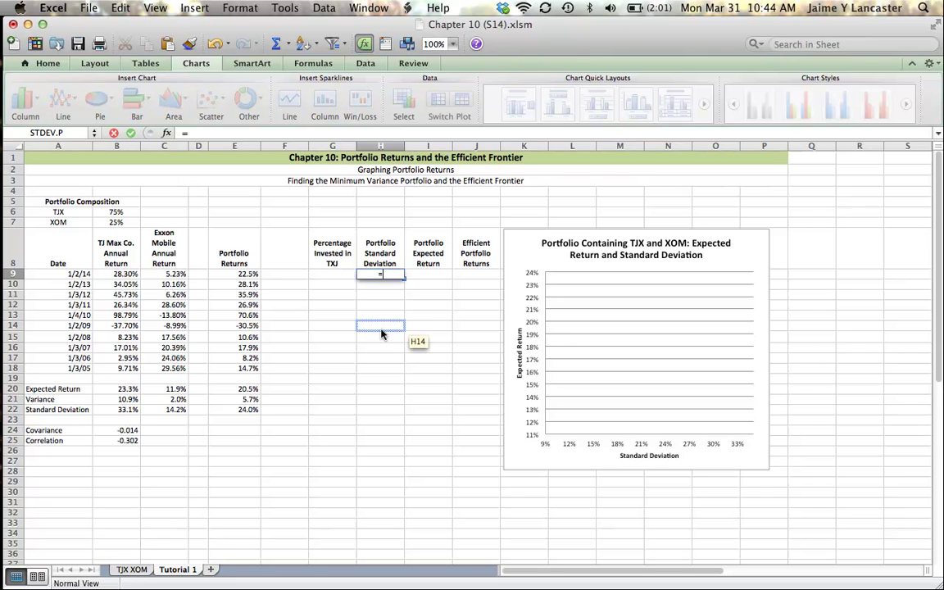
click(247, 413)
key(Return)
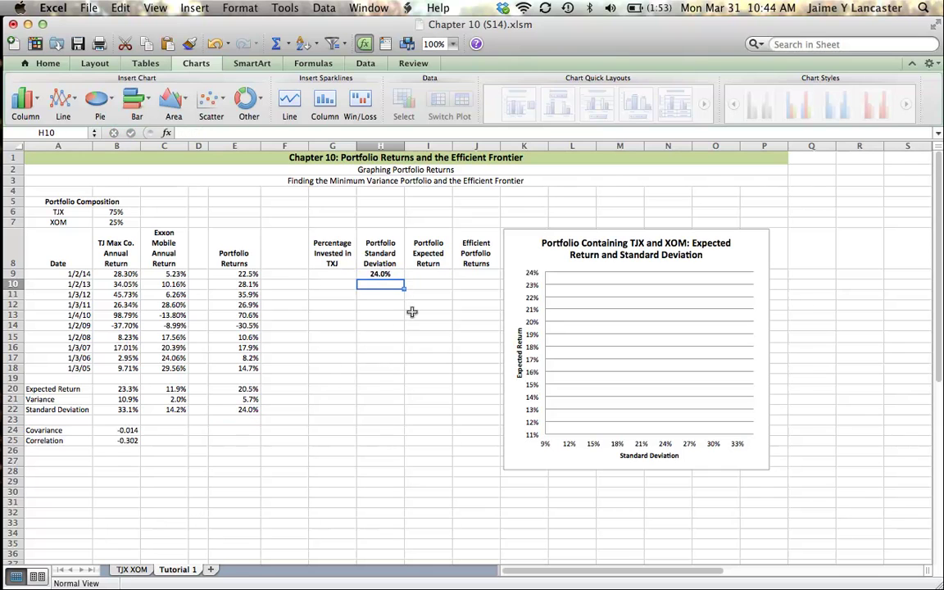
click(431, 274)
text(=)
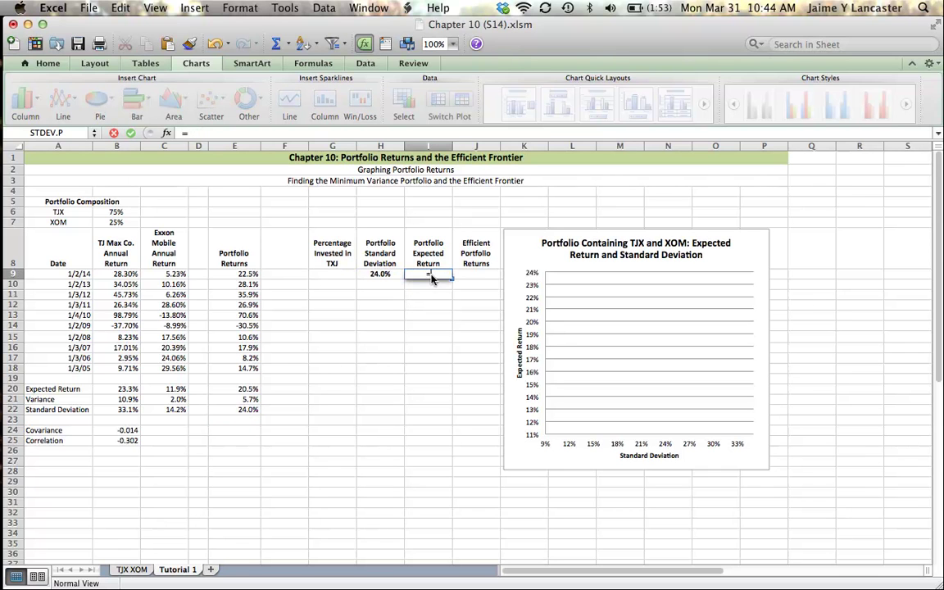
click(244, 388)
key(Return)
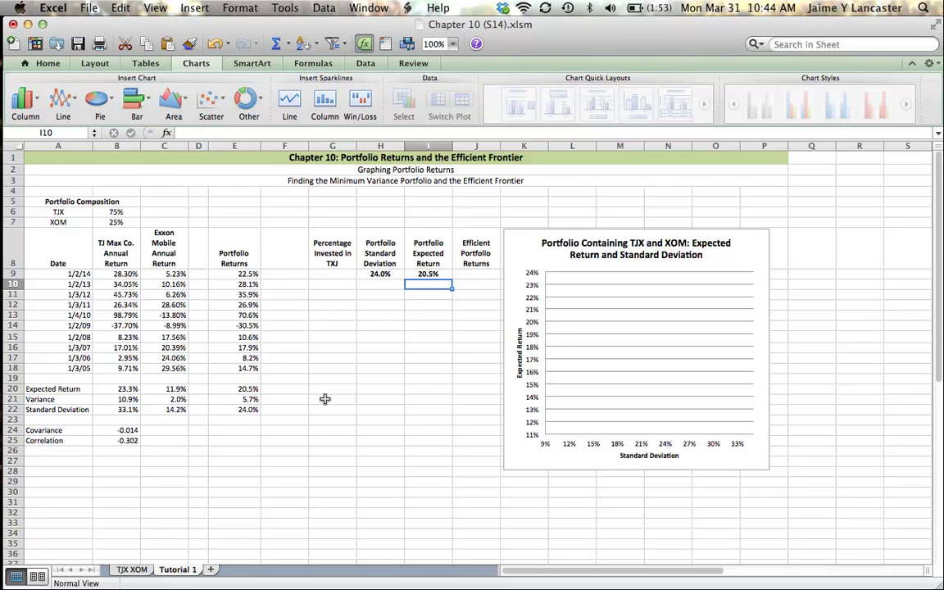
Step: Enter 0% in G10 and the formula =G10+10% in G11
click(332, 283)
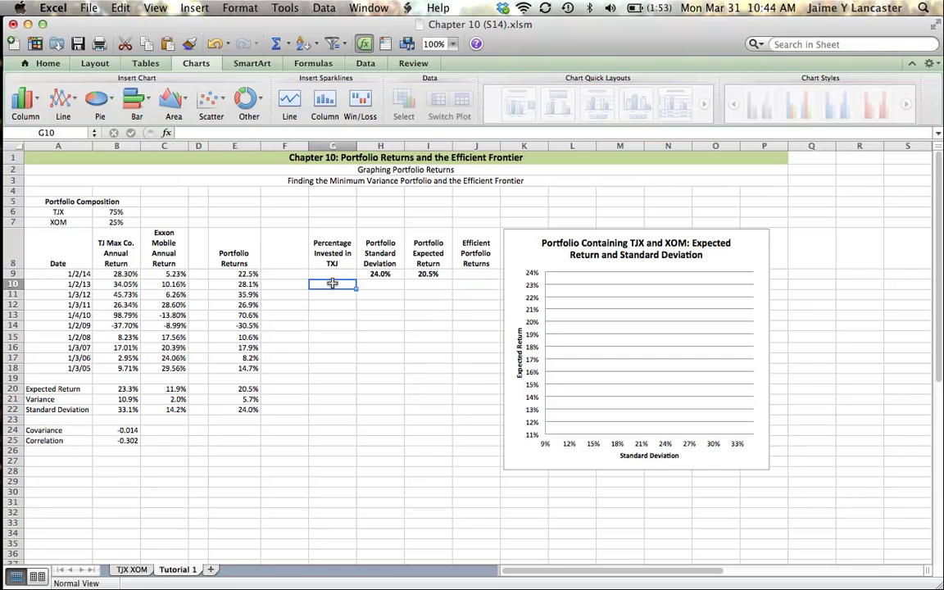
text(0)
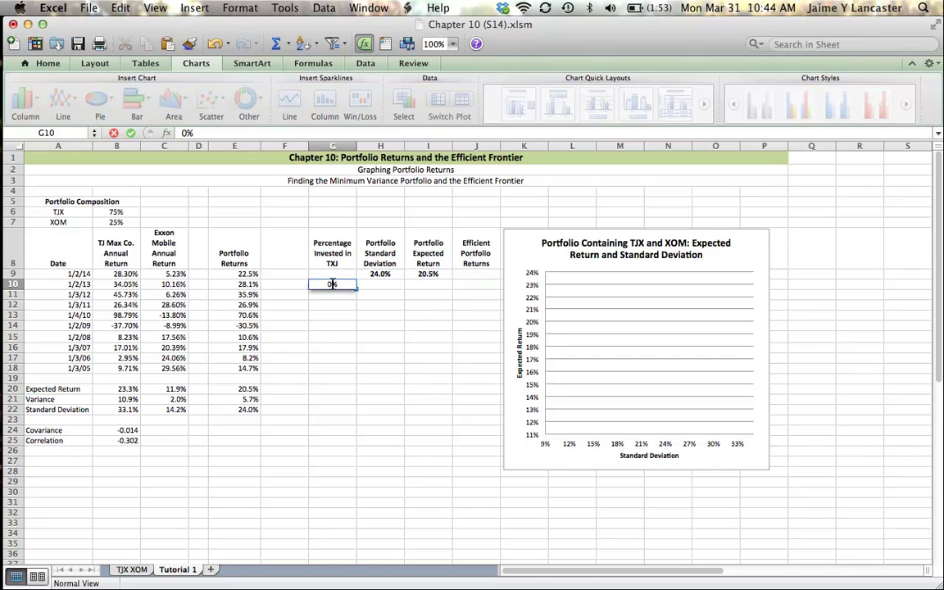
key(Return)
text(=)
click(332, 285)
text(+10%)
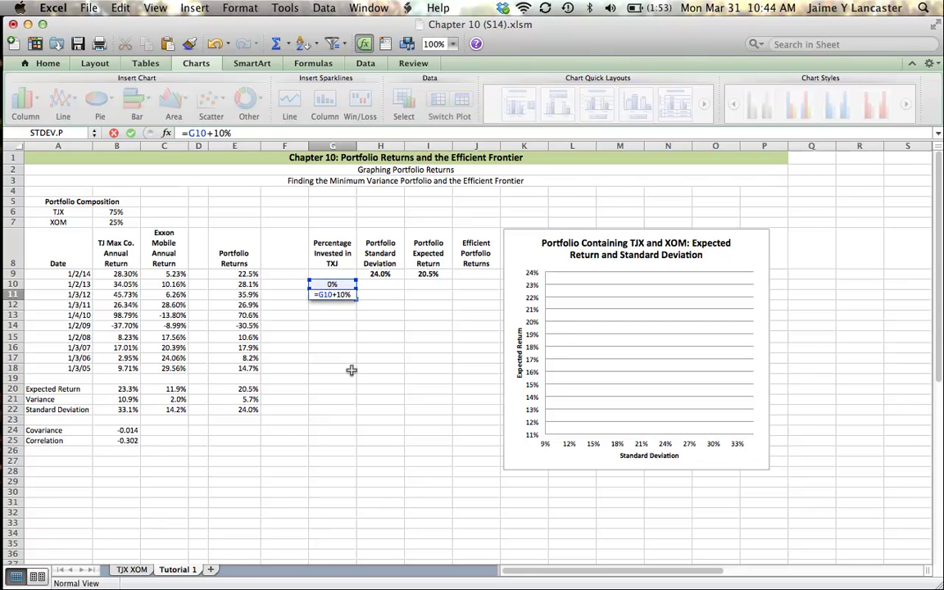
key(Return)
Step: Fill G11's formula down to G20 so weights reach 100%, then select G9:I20
click(343, 297)
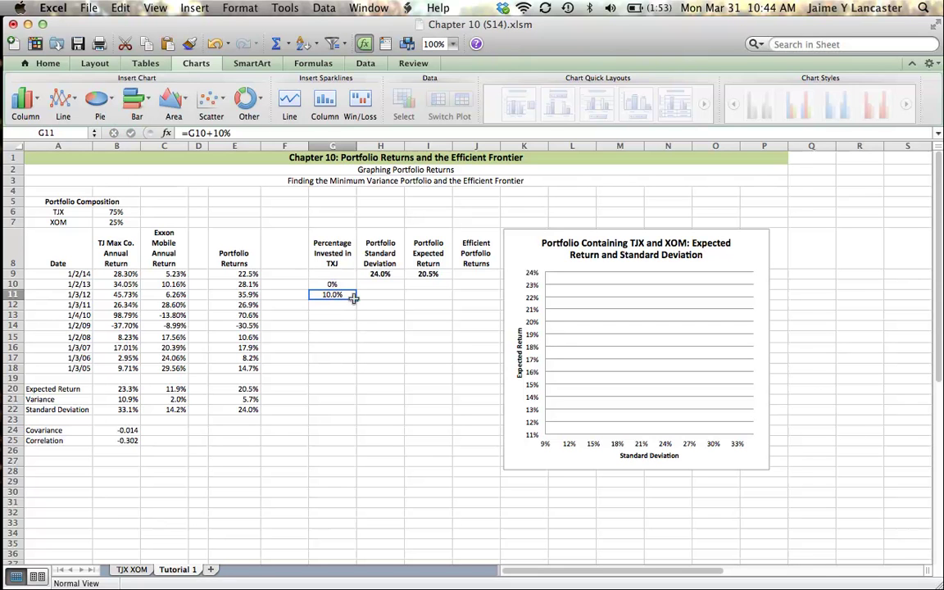
drag(355, 300, 363, 396)
click(346, 440)
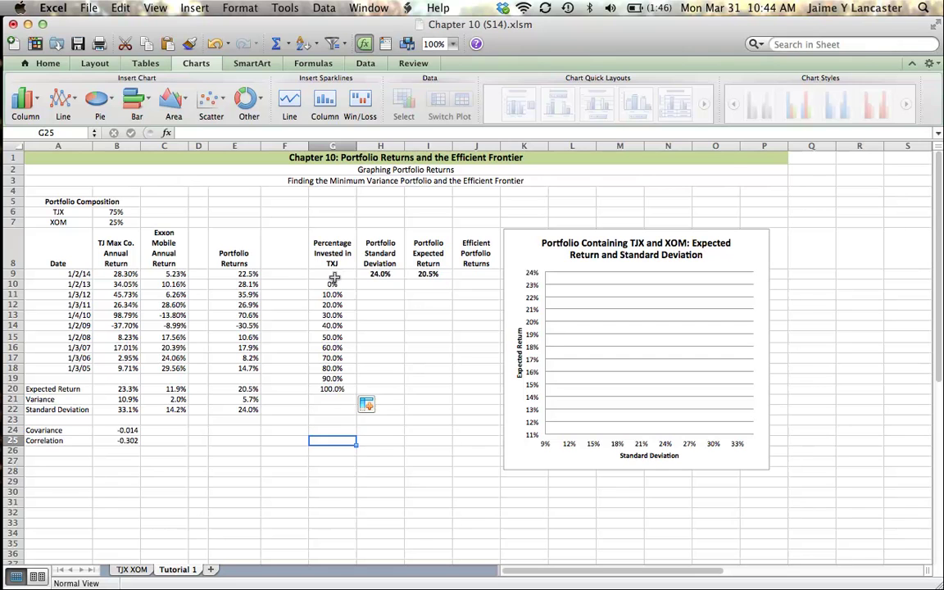
drag(333, 277, 419, 386)
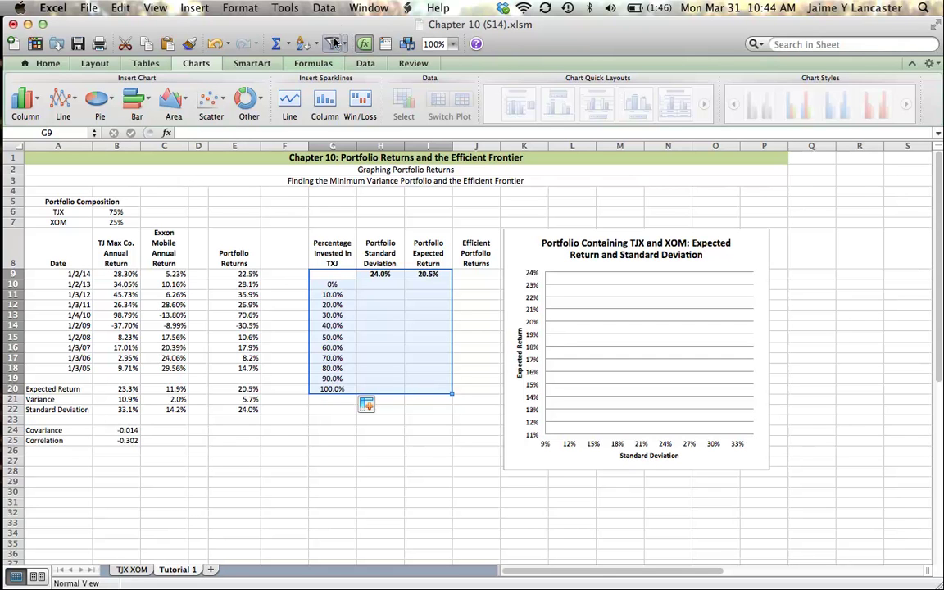
Step: Create a Data Table on G9:I20 using $B$6 as the column input cell
click(324, 9)
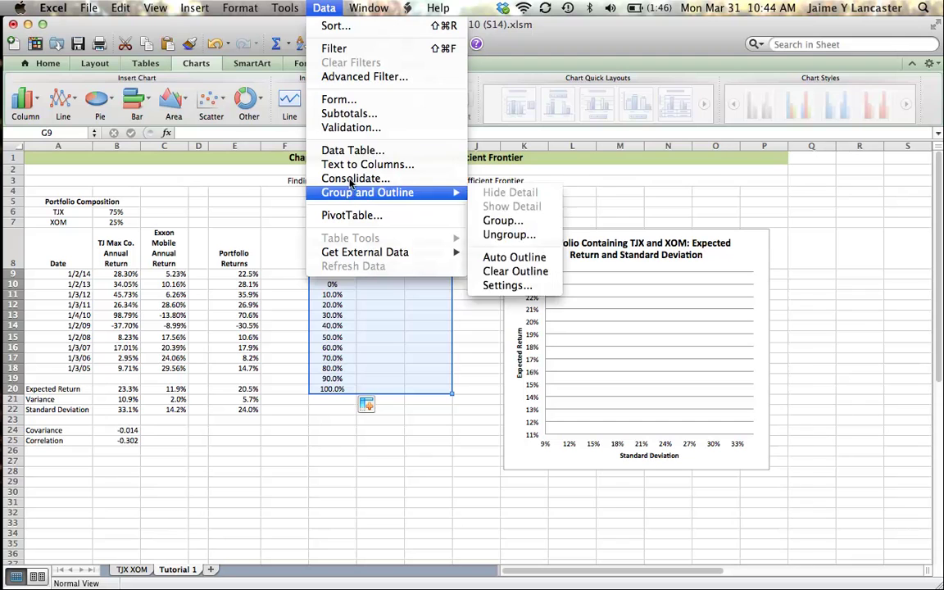
click(351, 151)
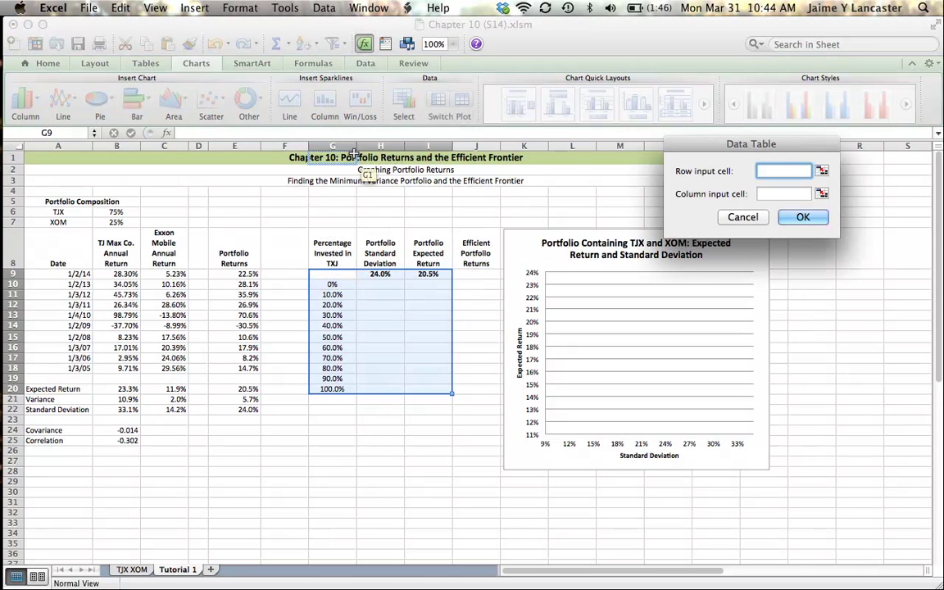
click(774, 193)
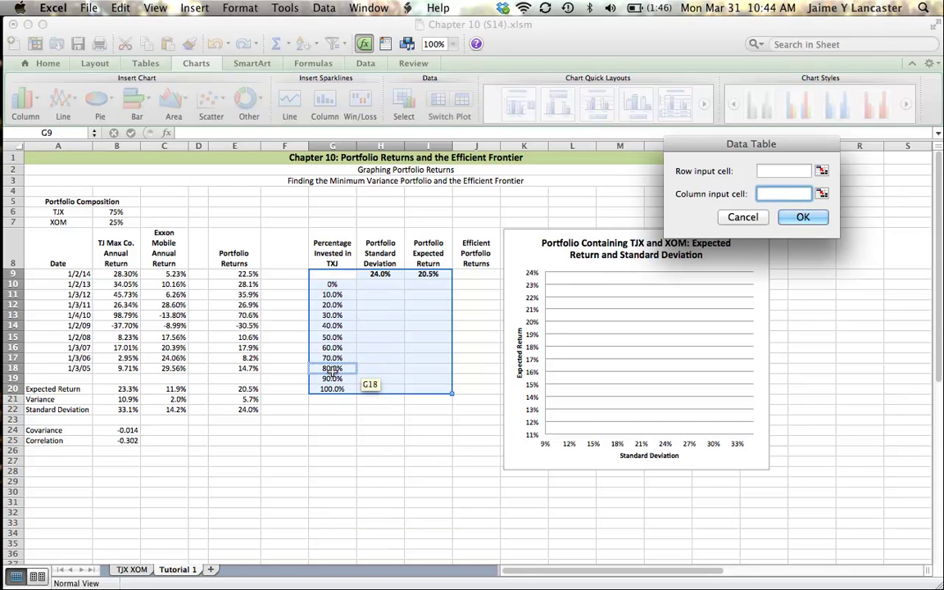
click(116, 213)
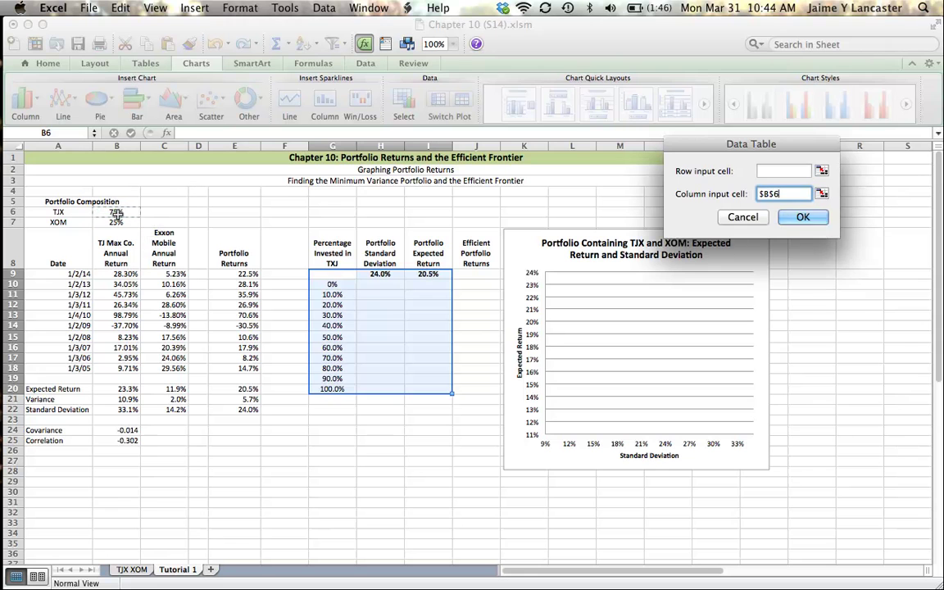
click(801, 218)
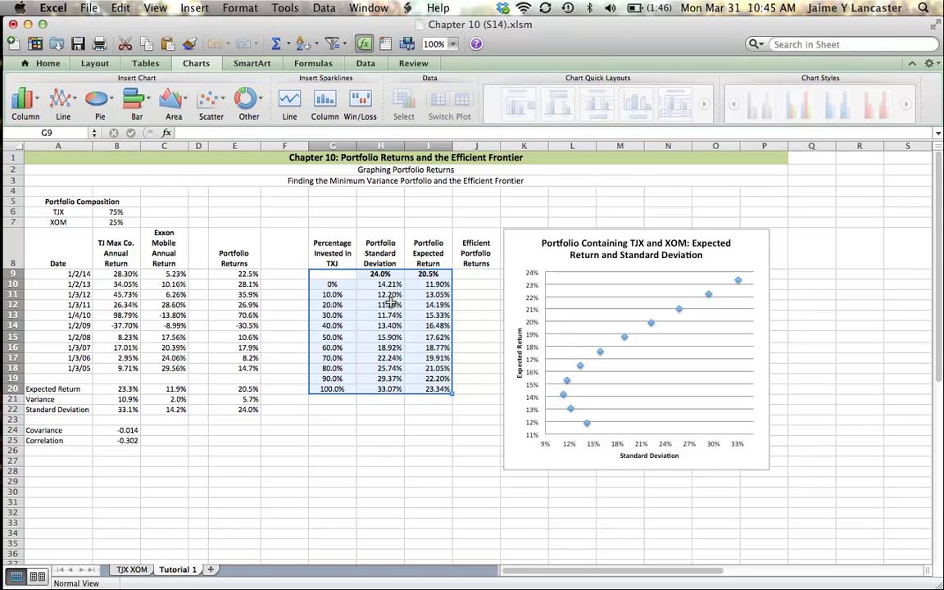
Step: Change the risk-return chart to a Smooth Marked Scatter chart
click(589, 272)
click(223, 98)
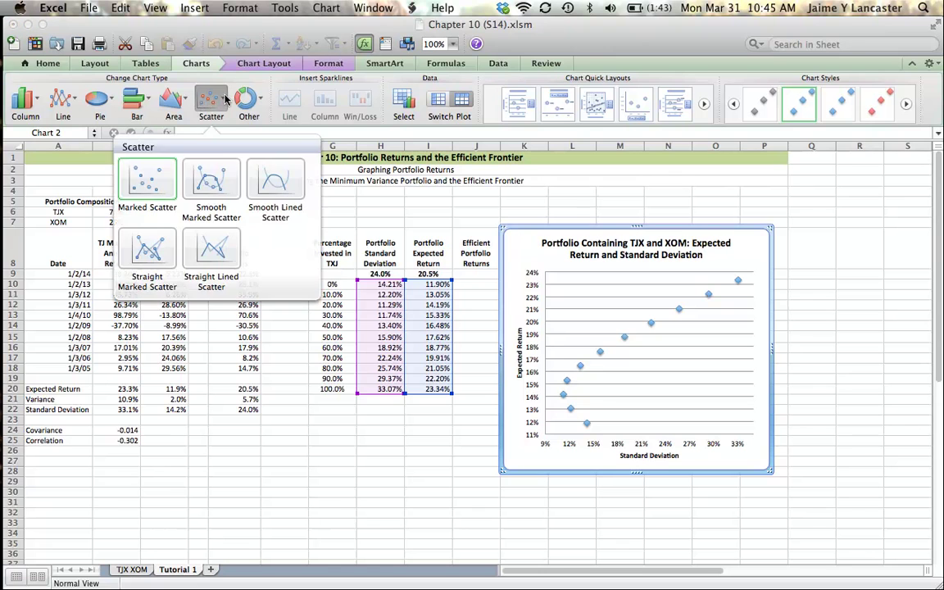
click(212, 179)
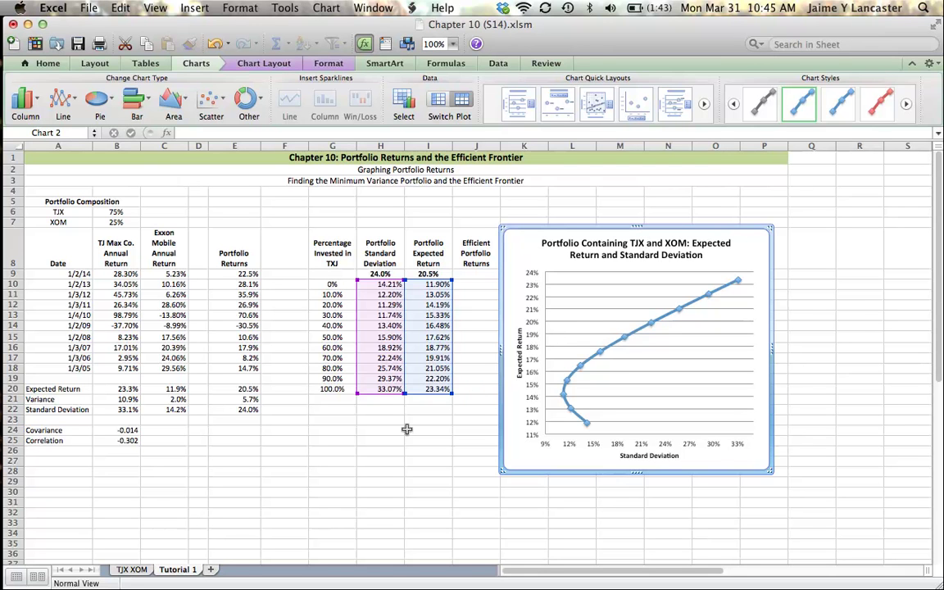
click(407, 430)
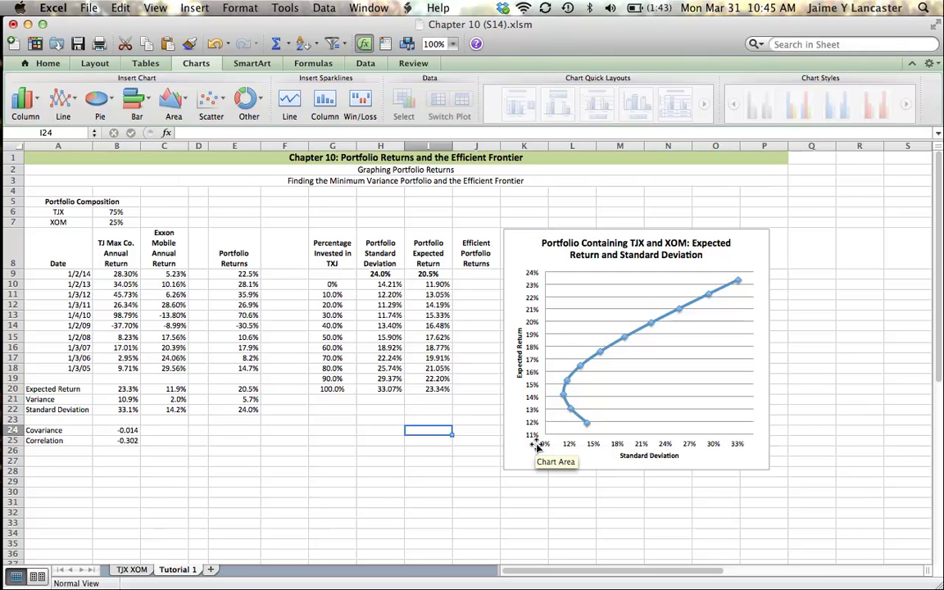
click(669, 448)
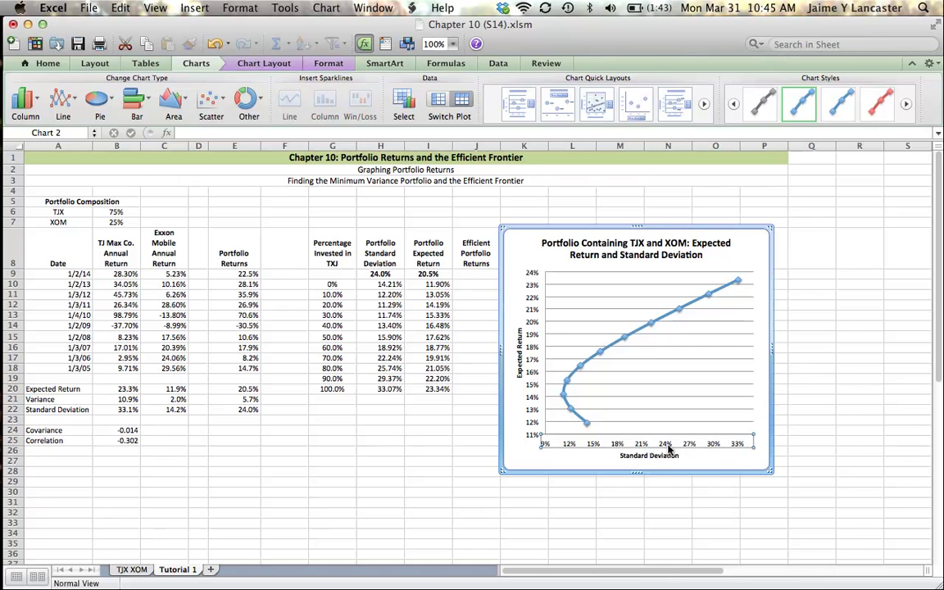
right_click(670, 443)
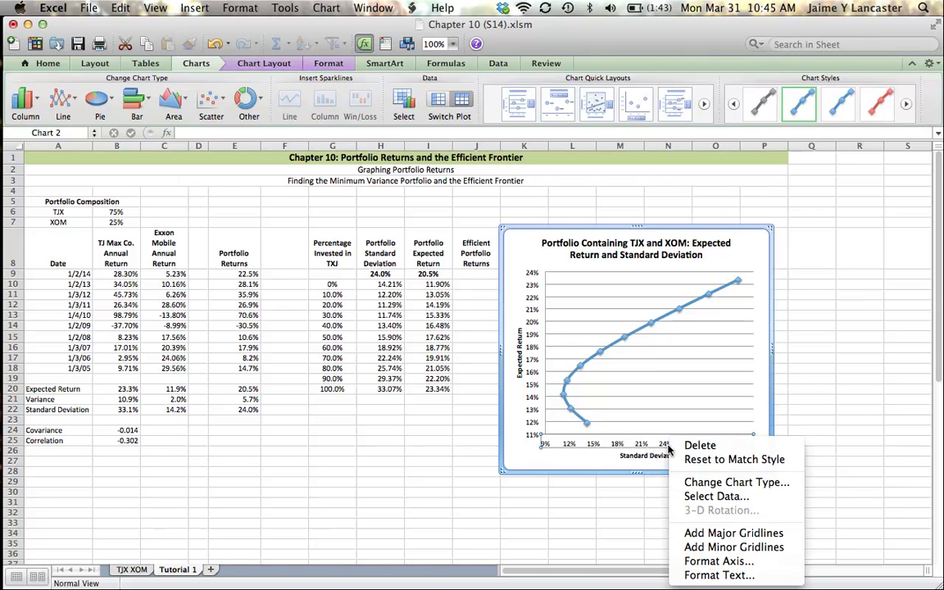
click(719, 561)
click(294, 99)
click(297, 118)
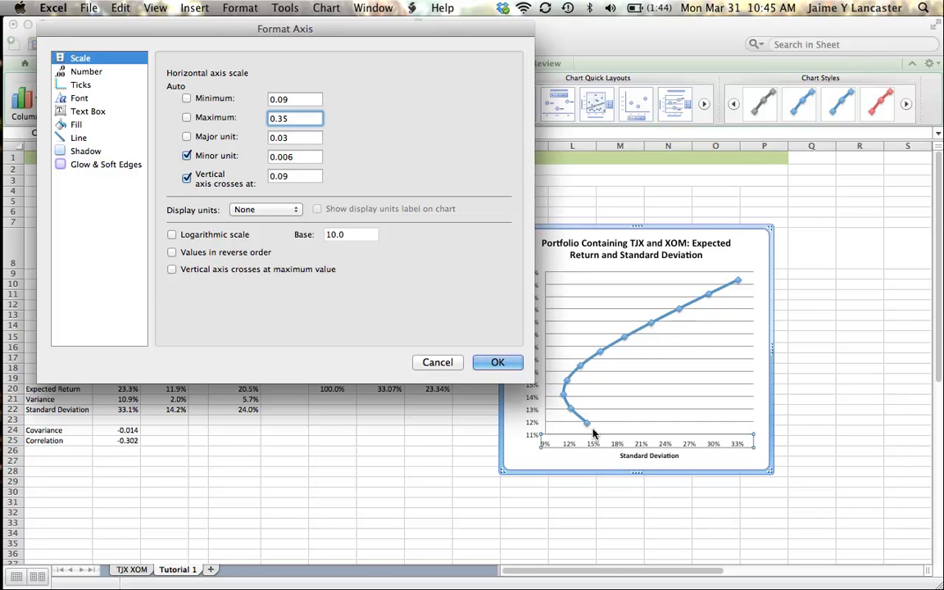
click(501, 362)
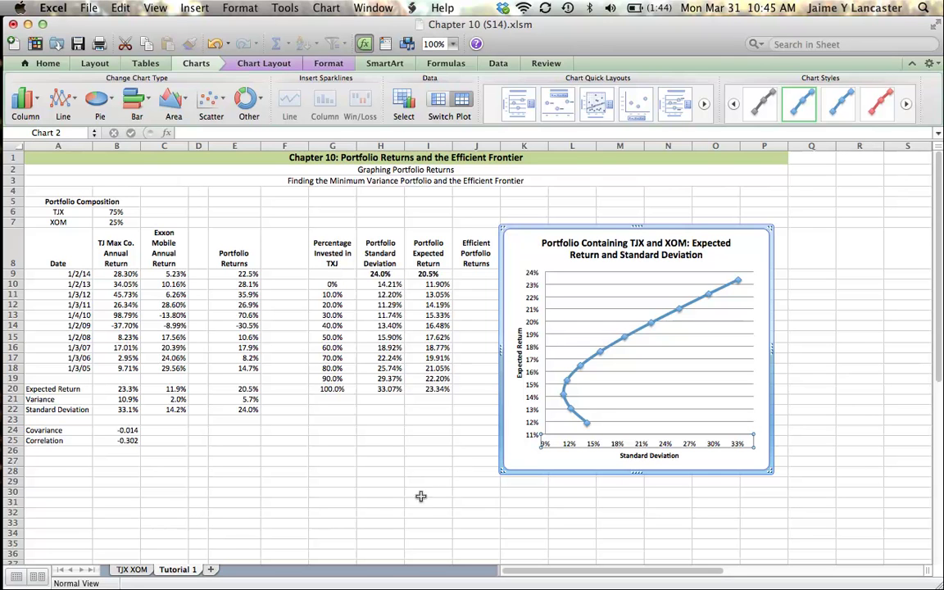
Step: Bring Camtasia Relay forward from the Dock and move its recording window to the upper left
mouse_move(4, 500)
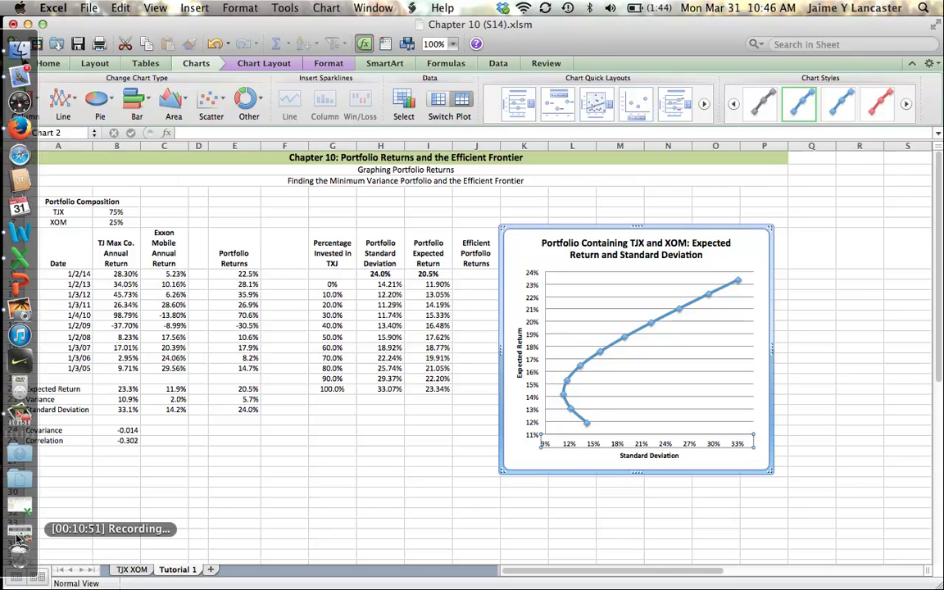
click(16, 537)
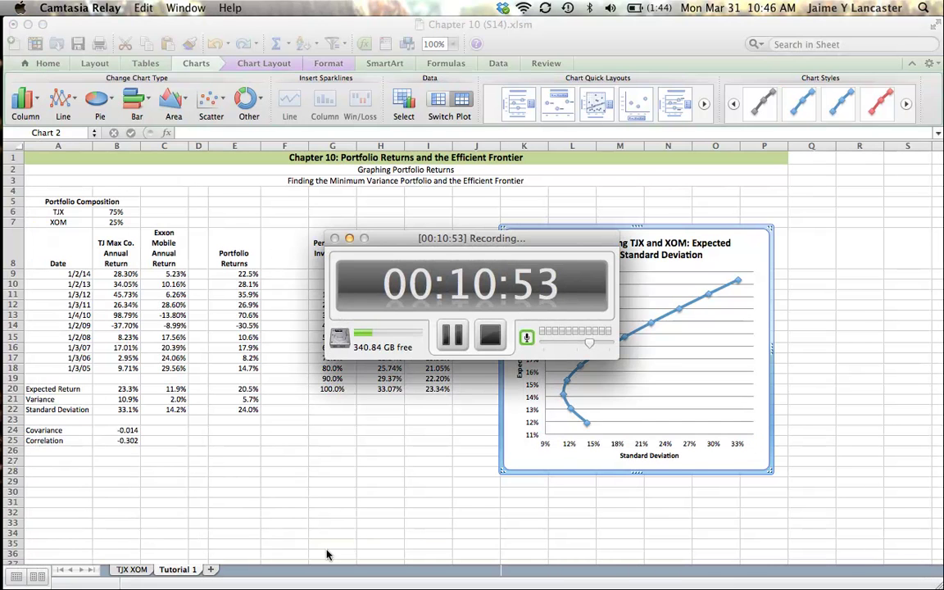
drag(390, 243, 69, 148)
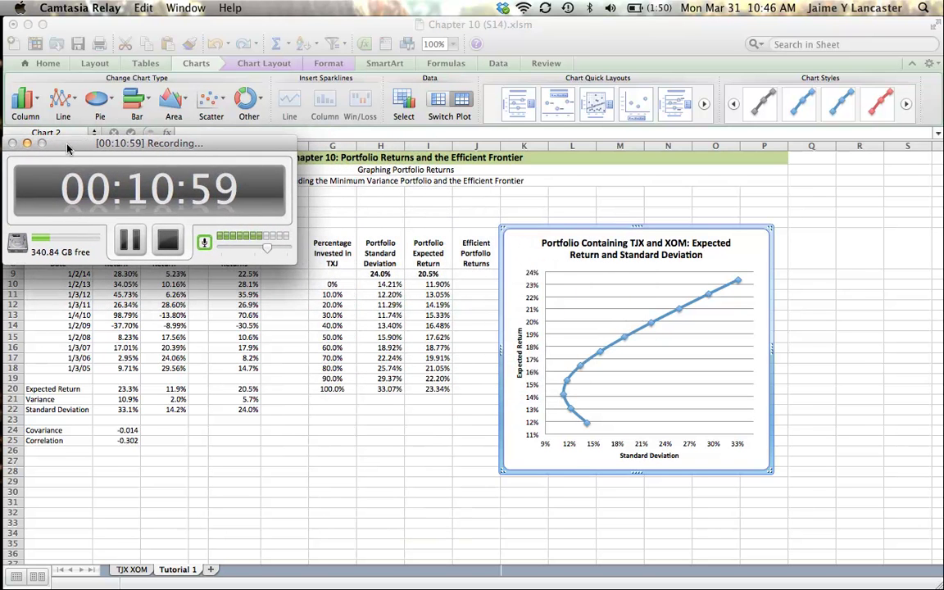